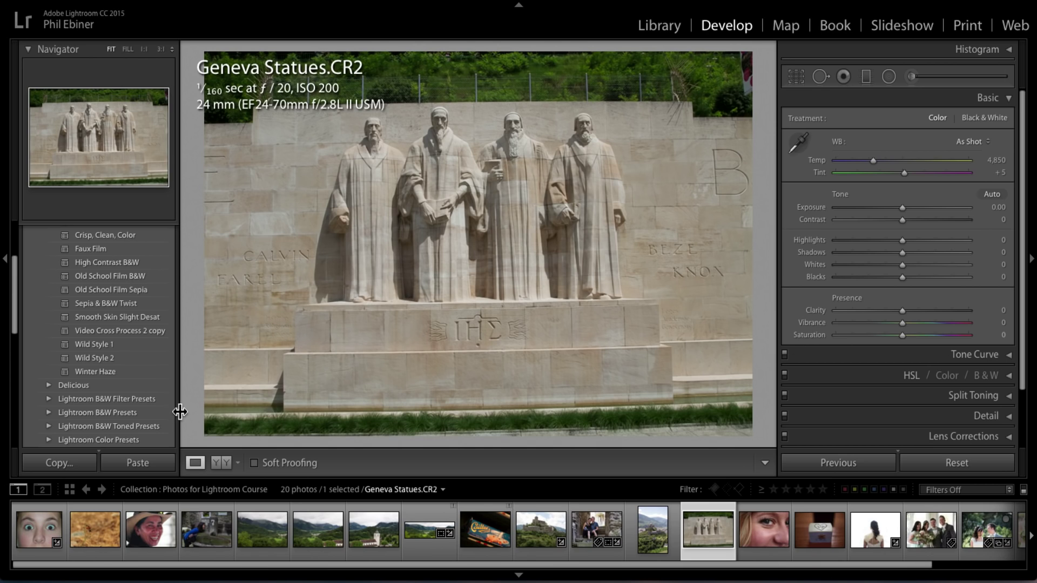
# Straighten Geneva Statues.CR2 by an angle of about 1.34, levelling it along the pedestal ledge below the statues.
pyautogui.click(795, 76)
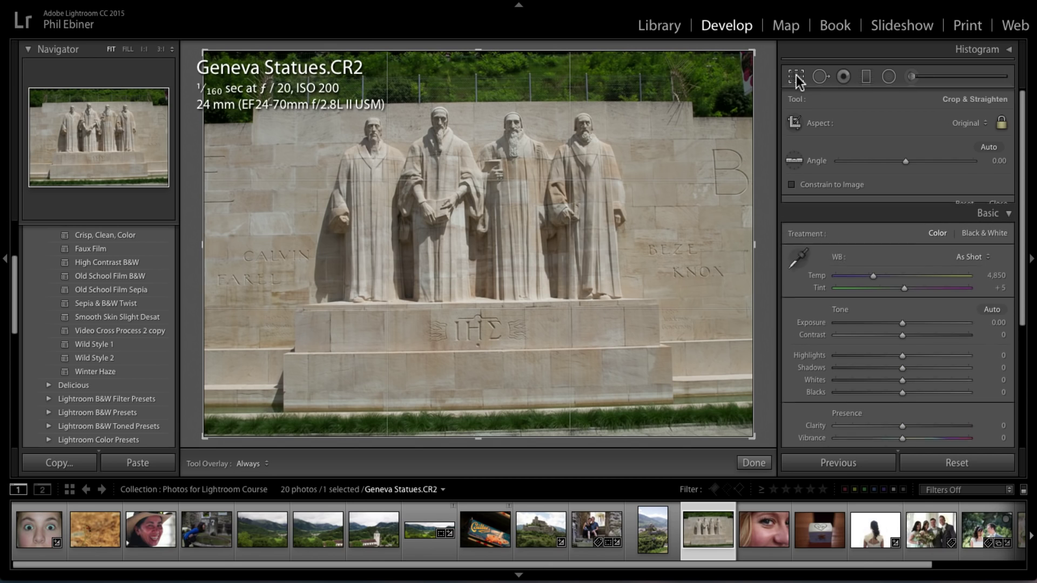
pyautogui.click(795, 159)
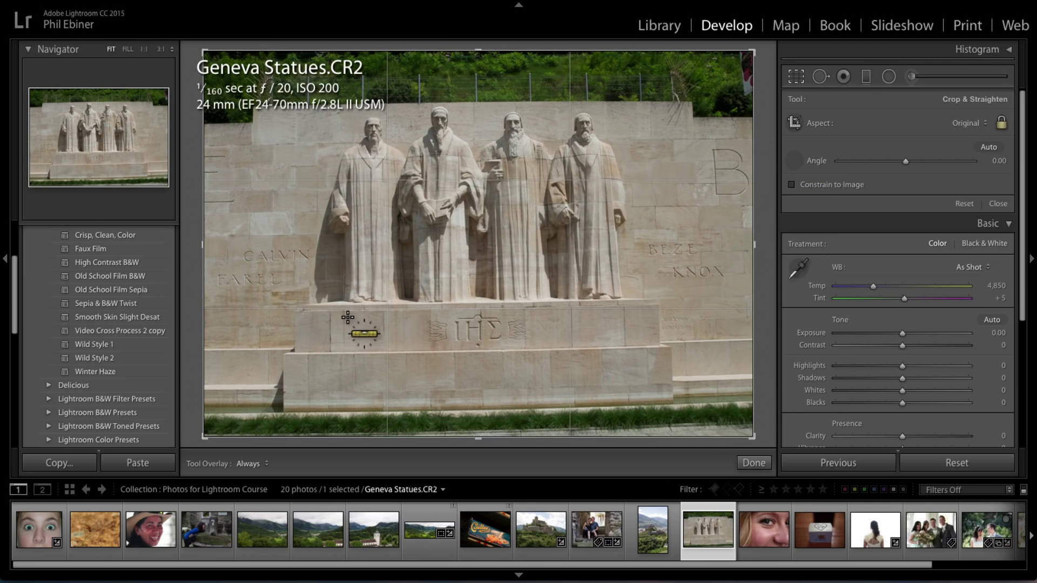
pyautogui.moveTo(311, 355); pyautogui.dragTo(653, 346)
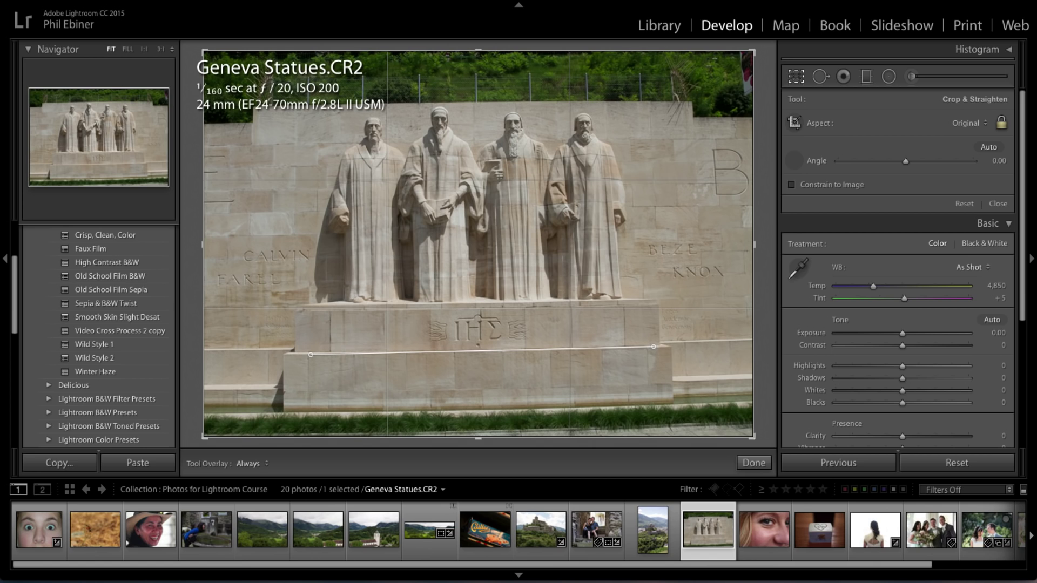
pyautogui.moveTo(654, 346); pyautogui.dragTo(651, 348)
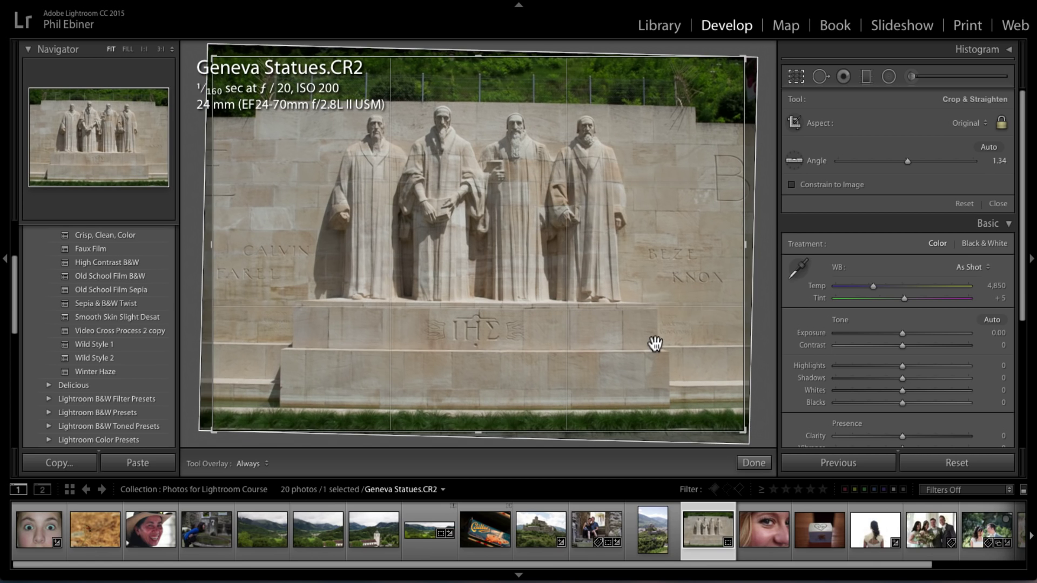
pyautogui.click(753, 463)
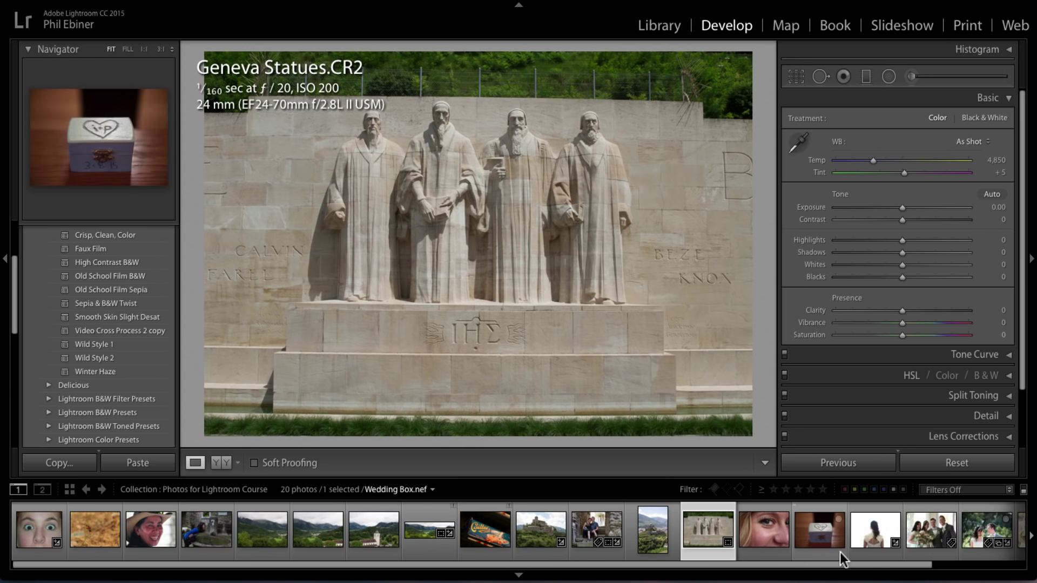
# On Wedding Group Photo.nef, add an inverted-mask radial filter over the leftmost woman's face with Exposure 0 and Shadows 18.
pyautogui.click(924, 535)
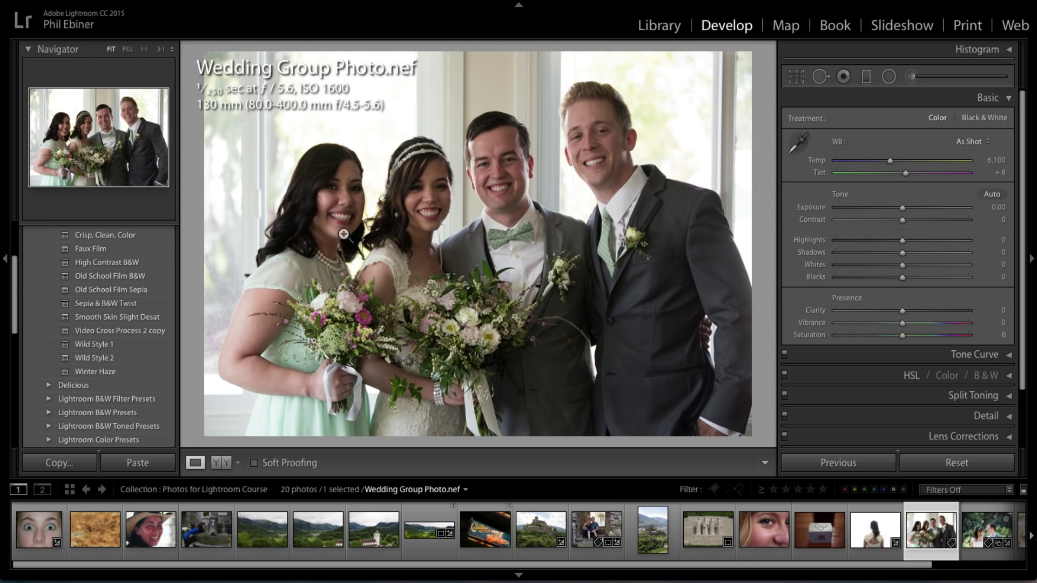
pyautogui.click(888, 78)
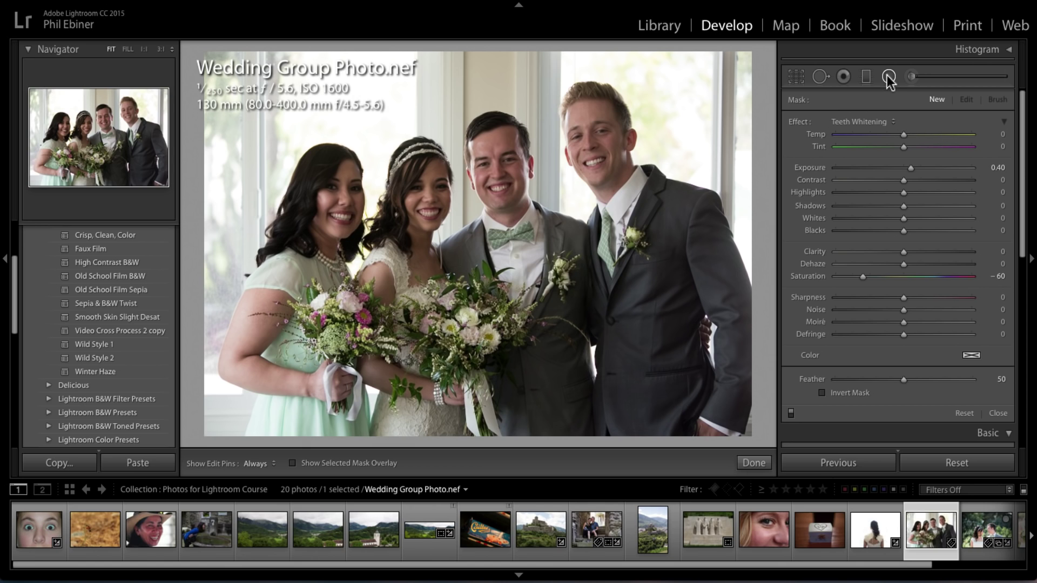
pyautogui.doubleClick(807, 166)
pyautogui.moveTo(344, 204); pyautogui.dragTo(374, 243)
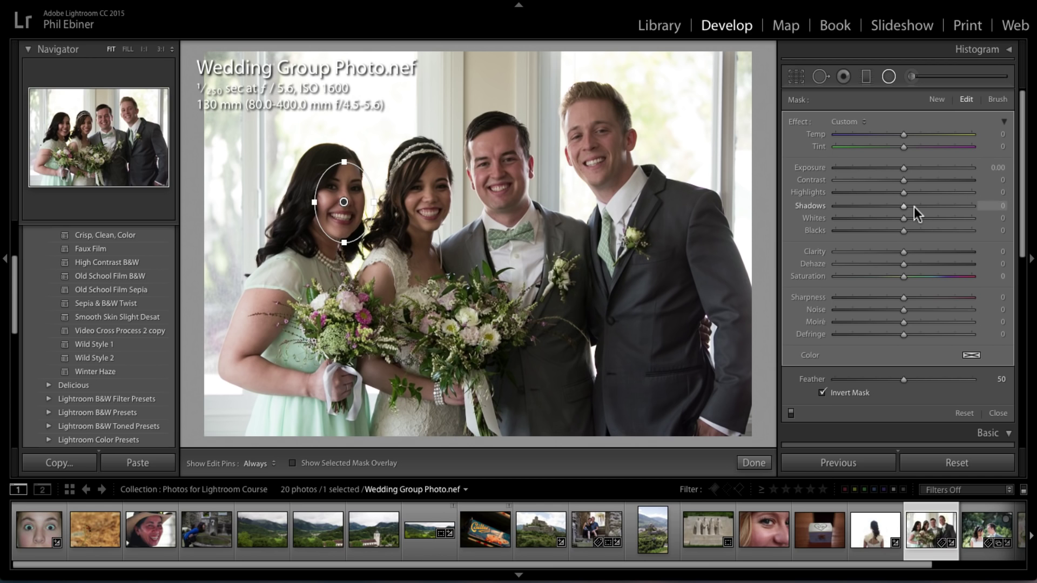
pyautogui.moveTo(909, 205)
pyautogui.mouseDown()
pyautogui.moveTo(899, 208)
pyautogui.moveTo(916, 206)
pyautogui.mouseUp()
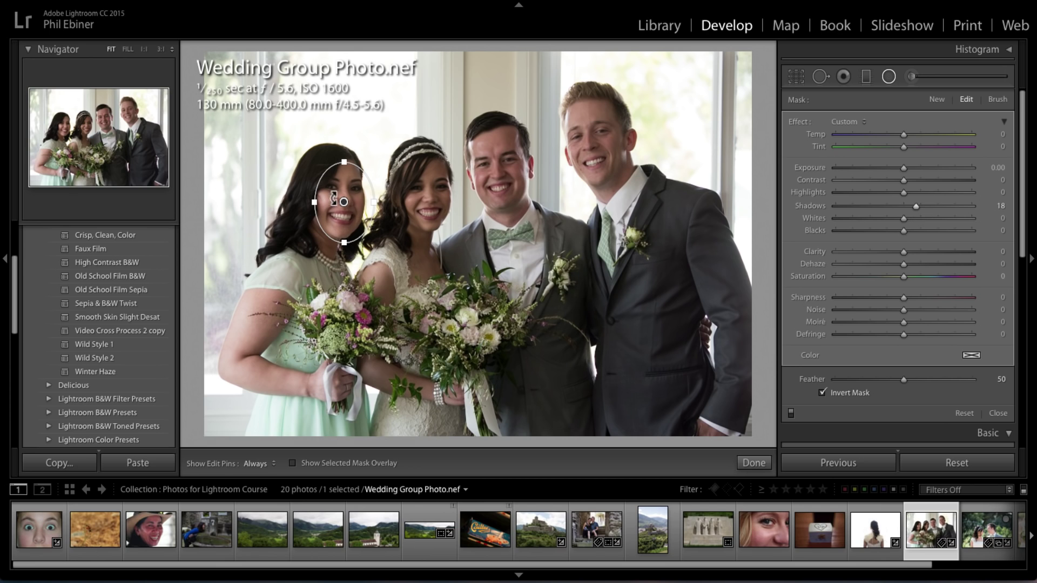
# Centre the radial filter on the leftmost woman's face, make it slightly taller and set its Feather to 66.
pyautogui.moveTo(344, 203); pyautogui.dragTo(346, 199)
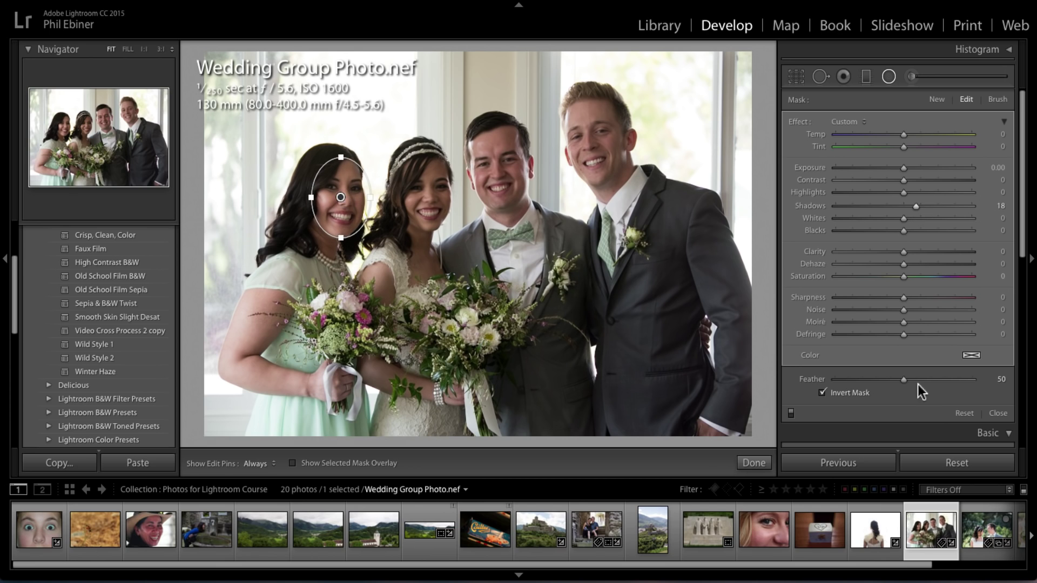
pyautogui.moveTo(904, 378); pyautogui.dragTo(926, 378)
pyautogui.moveTo(344, 160); pyautogui.dragTo(342, 149)
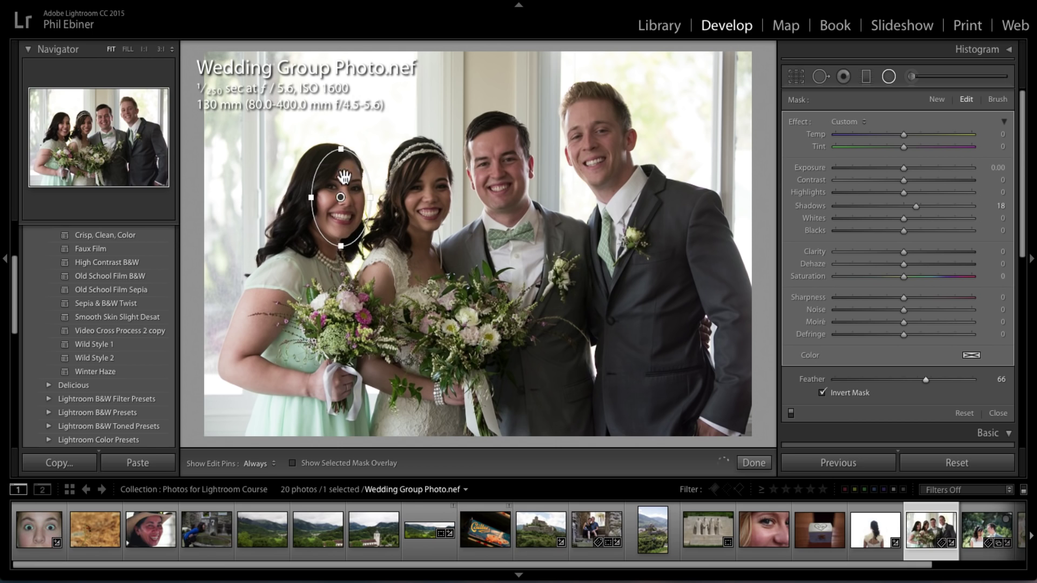
pyautogui.moveTo(343, 198); pyautogui.dragTo(339, 198)
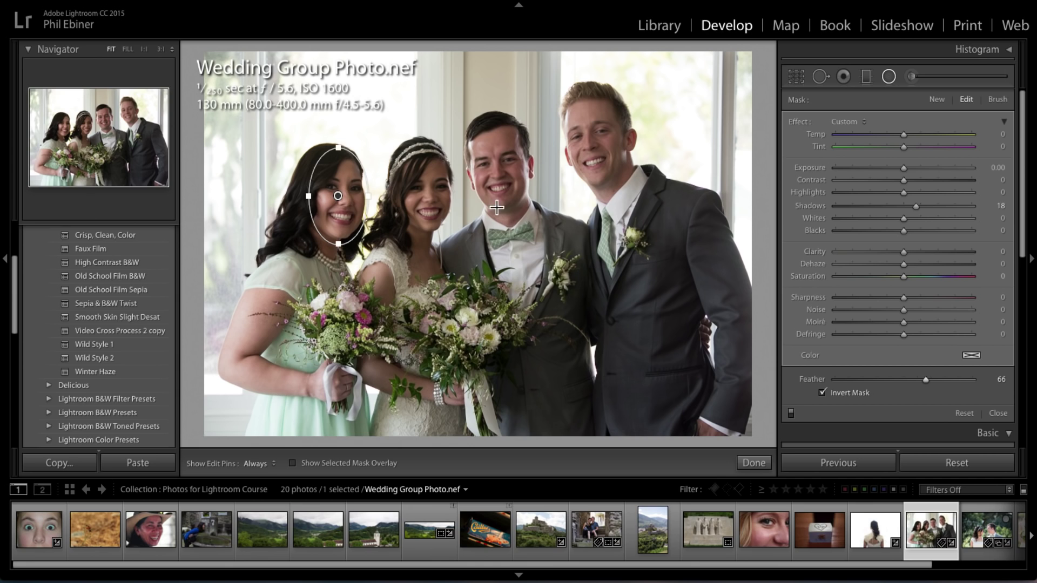
pyautogui.press('Delete')
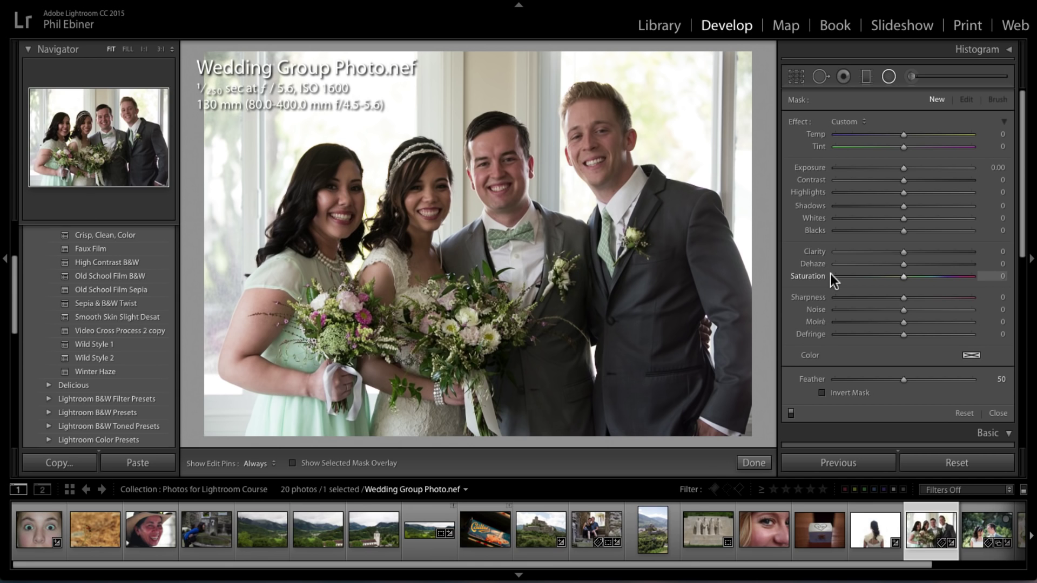
pyautogui.hotkey('ctrl', 'z')
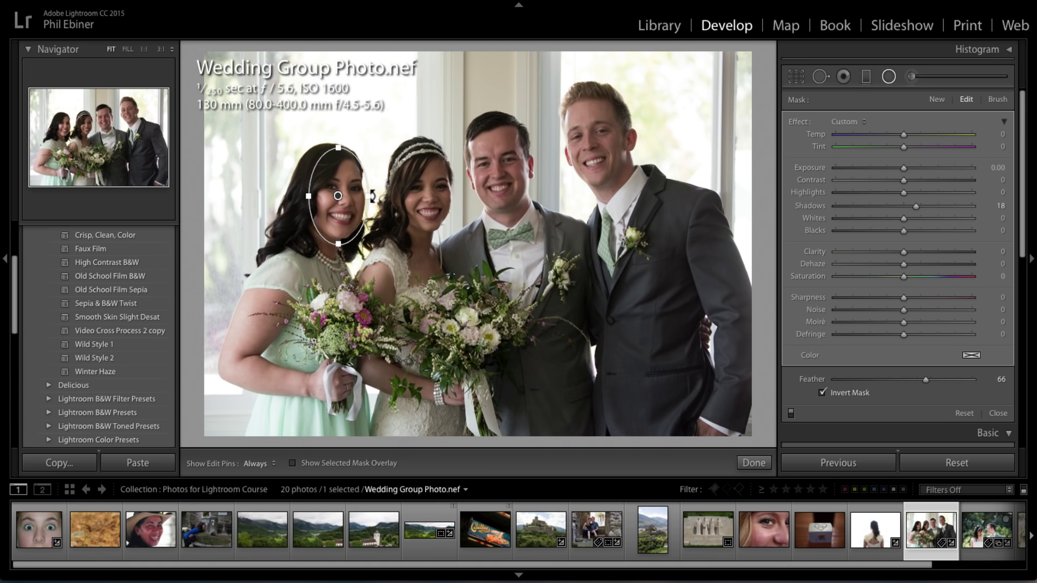
# Duplicate the radial filter onto the bride's face and raise the copy's Shadows to 36.
pyautogui.rightClick(338, 196)
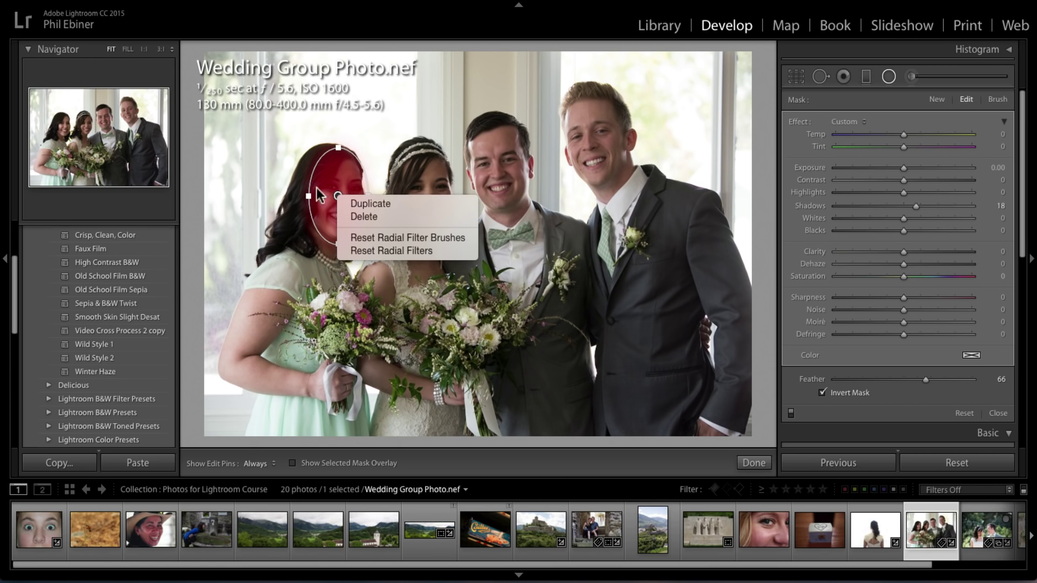
pyautogui.click(357, 204)
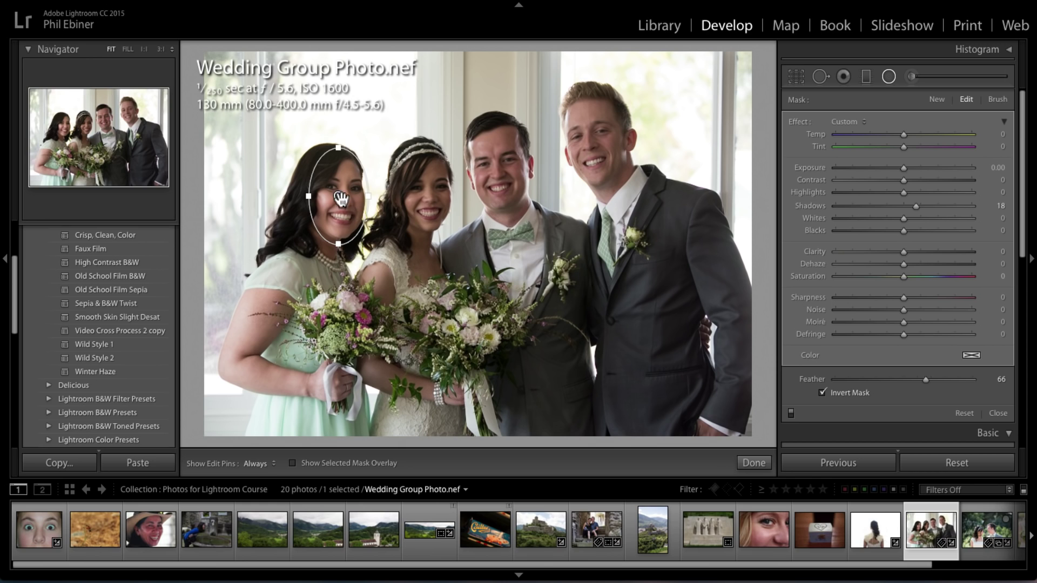
pyautogui.moveTo(337, 195); pyautogui.dragTo(426, 199)
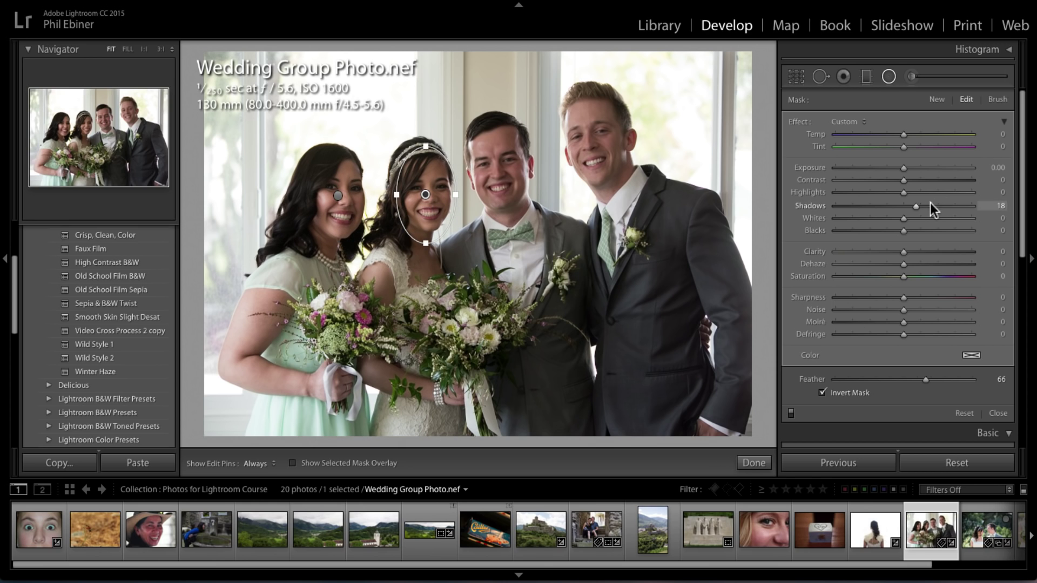
pyautogui.moveTo(918, 206)
pyautogui.mouseDown()
pyautogui.moveTo(944, 204)
pyautogui.moveTo(925, 203)
pyautogui.mouseUp()
pyautogui.scroll(-1, 864, 216)
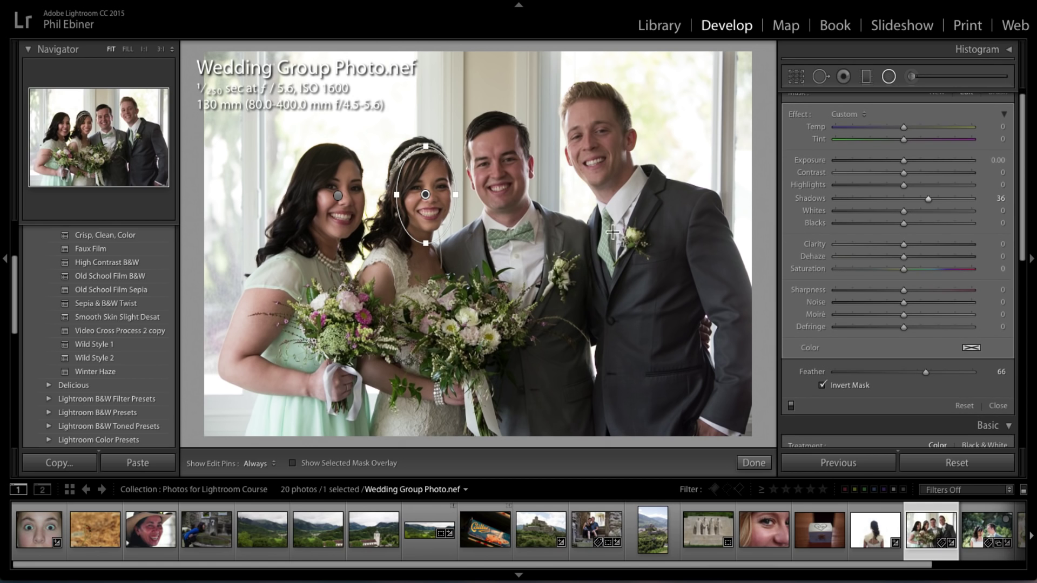
pyautogui.moveTo(426, 194); pyautogui.dragTo(423, 188)
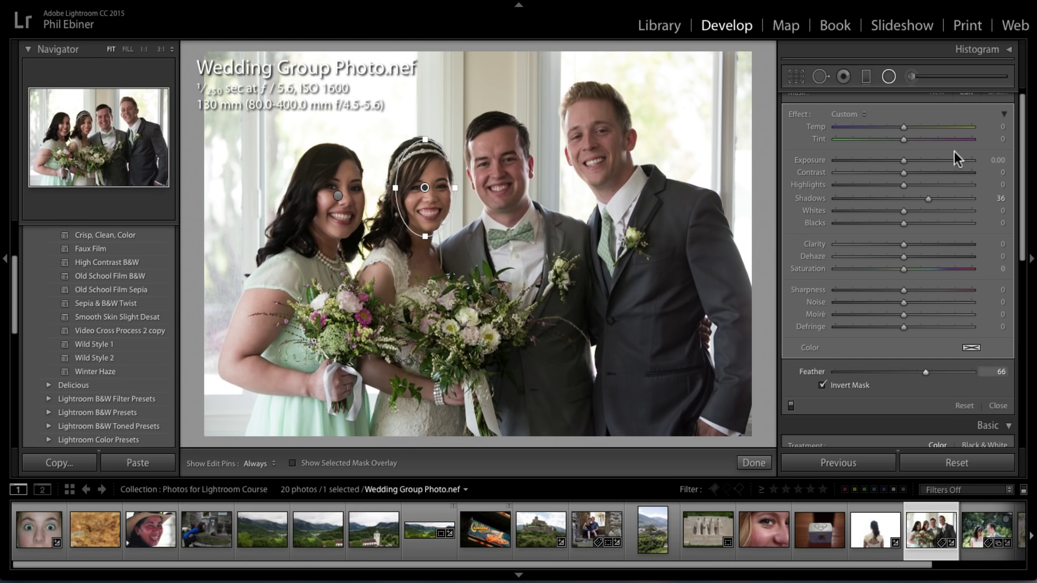
pyautogui.click(758, 466)
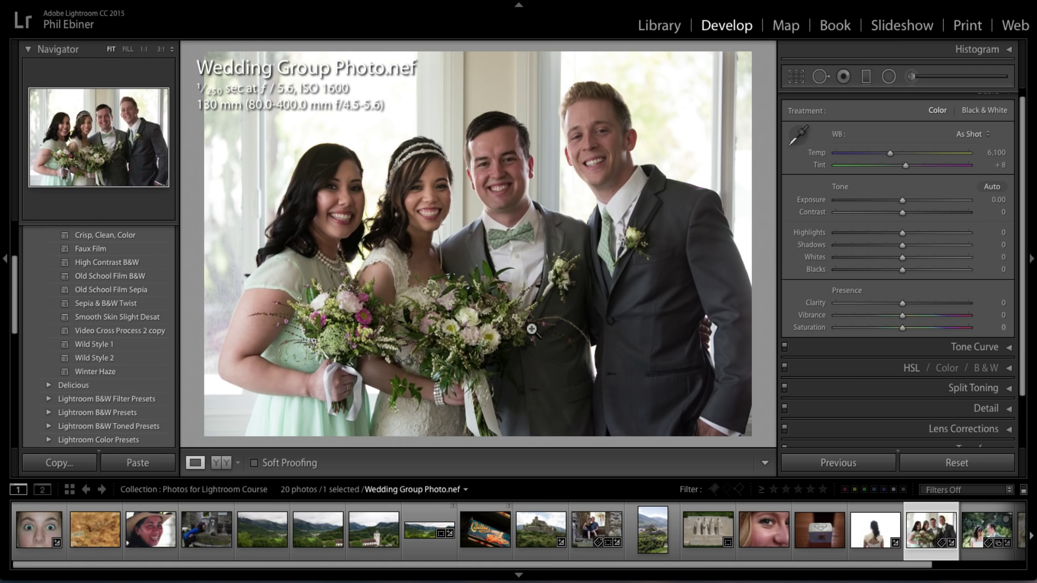
# Switch to the Teeth.jpg photo.
pyautogui.click(151, 528)
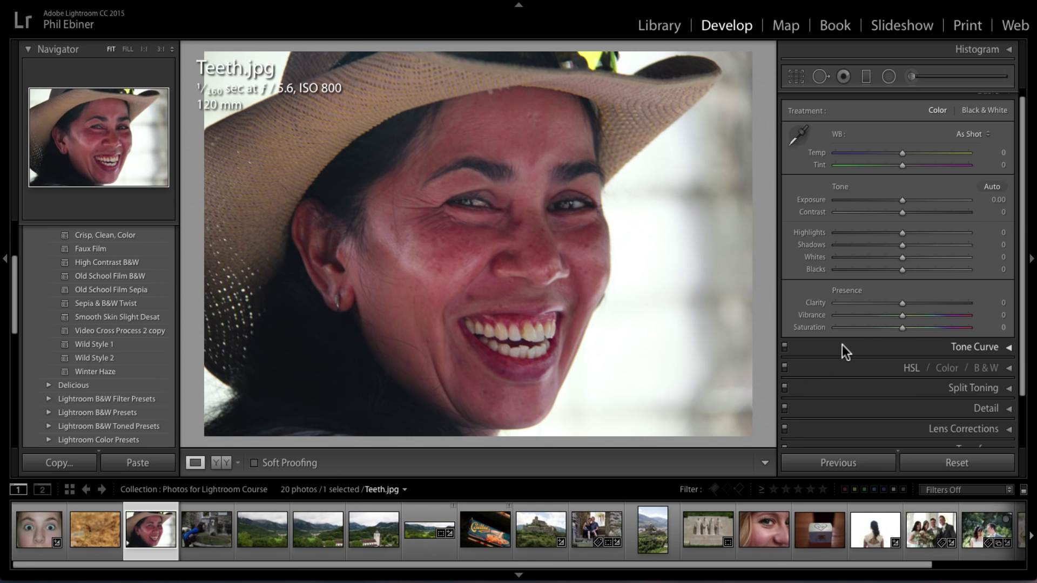
# Try Adjustment Brush strokes with Exposure 3.25 across the woman's face, undo them and reset the brush's Exposure.
pyautogui.click(918, 77)
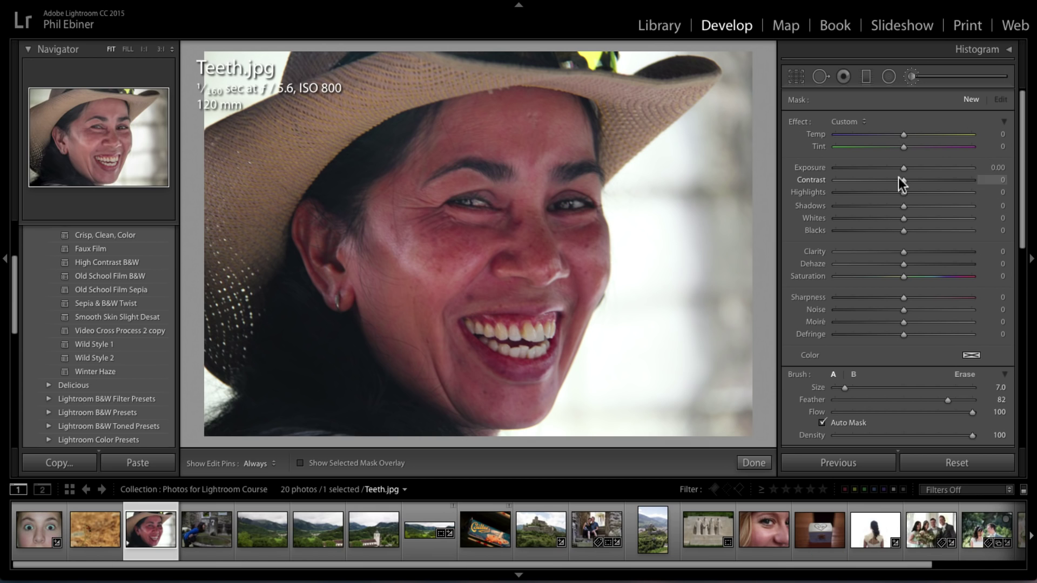
pyautogui.moveTo(902, 168); pyautogui.dragTo(959, 168)
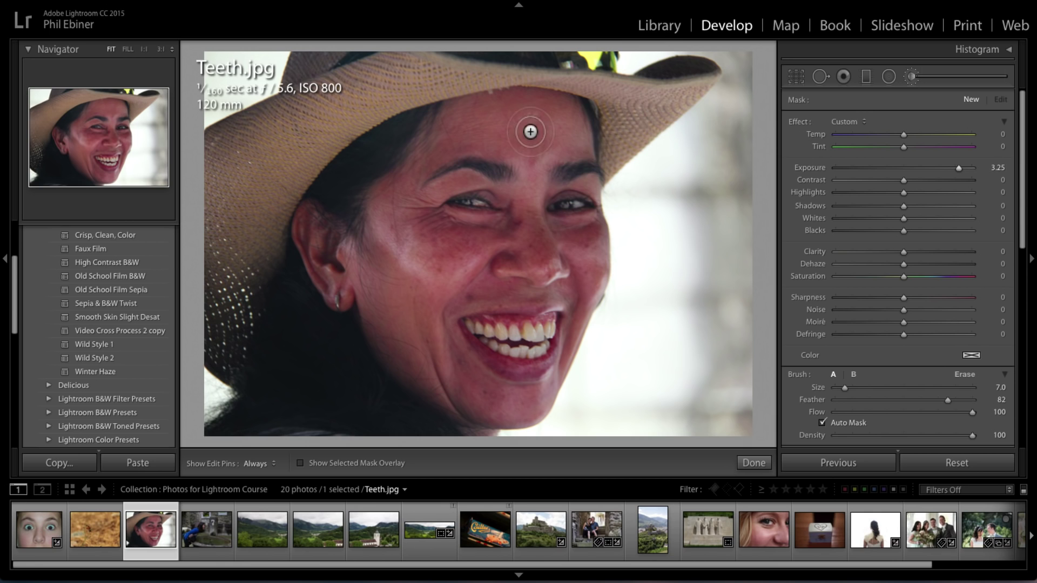
pyautogui.press('h')
pyautogui.moveTo(527, 130)
pyautogui.mouseDown()
pyautogui.moveTo(496, 128)
pyautogui.moveTo(373, 249)
pyautogui.moveTo(409, 290)
pyautogui.moveTo(504, 241)
pyautogui.moveTo(565, 173)
pyautogui.moveTo(550, 330)
pyautogui.moveTo(384, 381)
pyautogui.moveTo(437, 403)
pyautogui.moveTo(561, 391)
pyautogui.moveTo(656, 350)
pyautogui.moveTo(619, 126)
pyautogui.moveTo(474, 91)
pyautogui.moveTo(222, 120)
pyautogui.mouseUp()
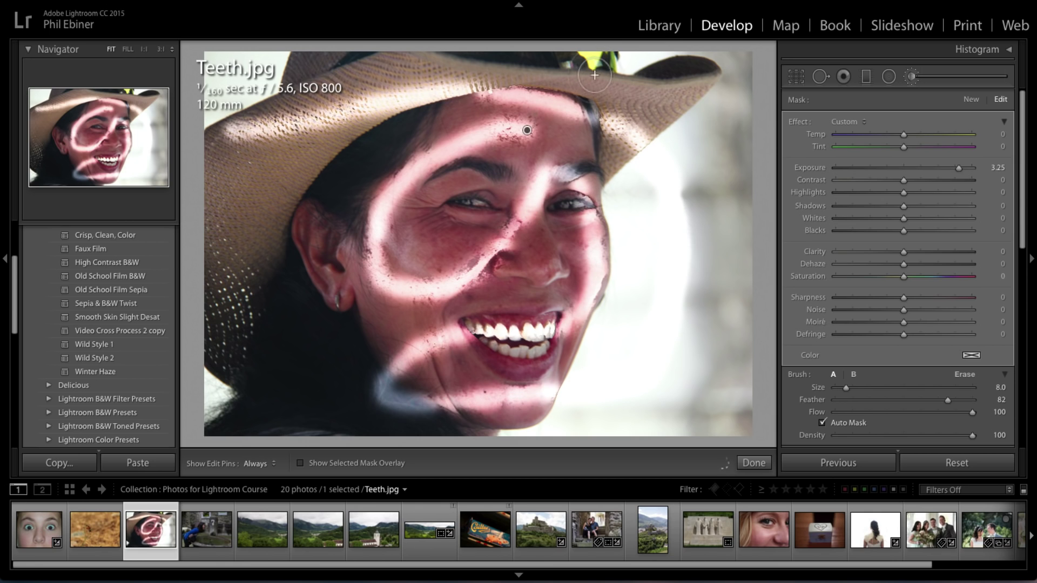
pyautogui.hotkey('ctrl', 'z')
pyautogui.hotkey('ctrl', 'z')
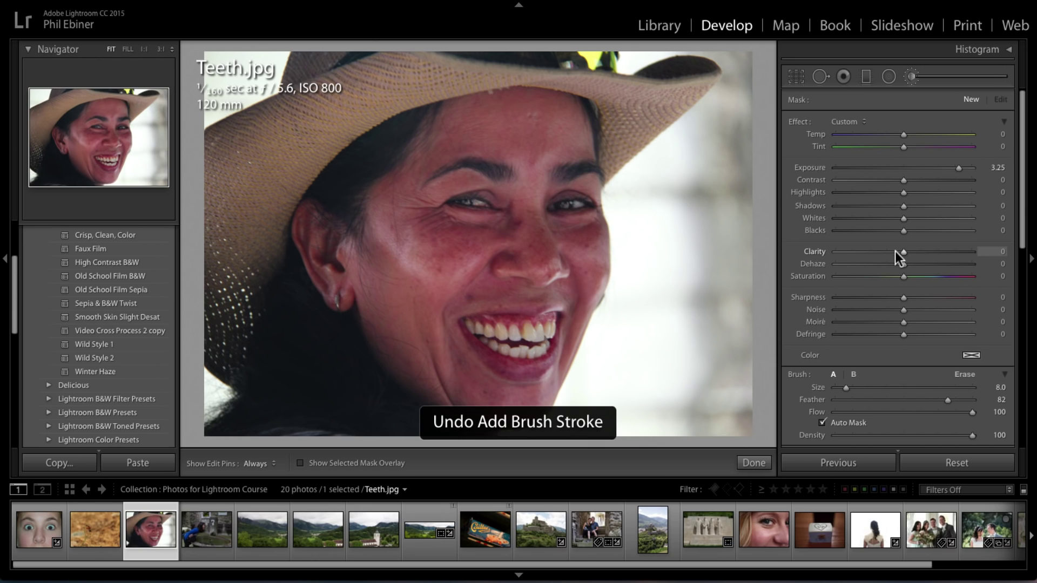
pyautogui.doubleClick(815, 167)
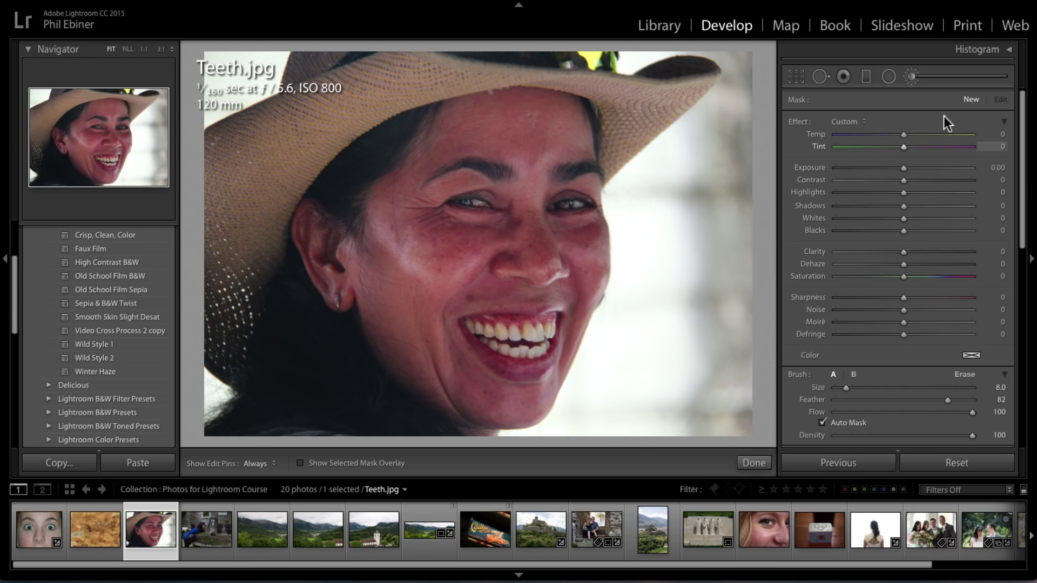
# Paint over the woman's teeth with the Adjustment Brush using the Teeth Whitening effect at brush size 7.2.
pyautogui.click(869, 75)
pyautogui.click(916, 76)
pyautogui.click(848, 124)
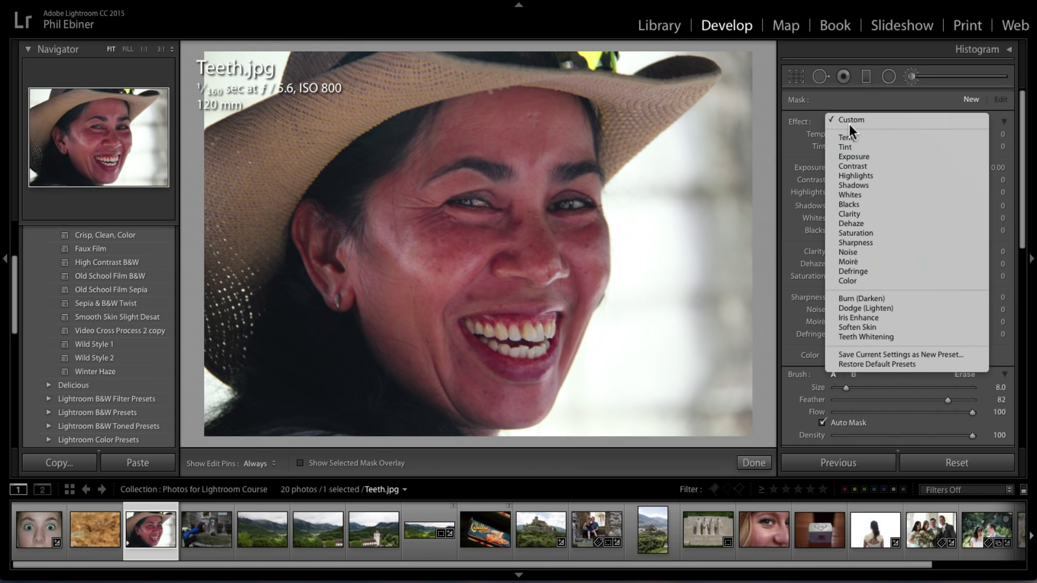
pyautogui.click(876, 335)
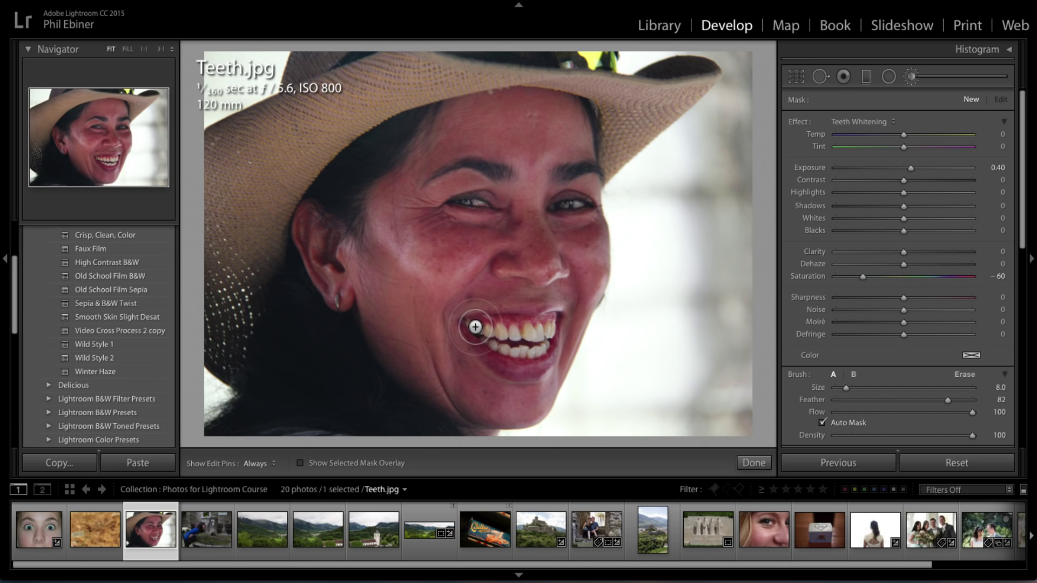
pyautogui.moveTo(846, 386); pyautogui.dragTo(844, 387)
pyautogui.press('h')
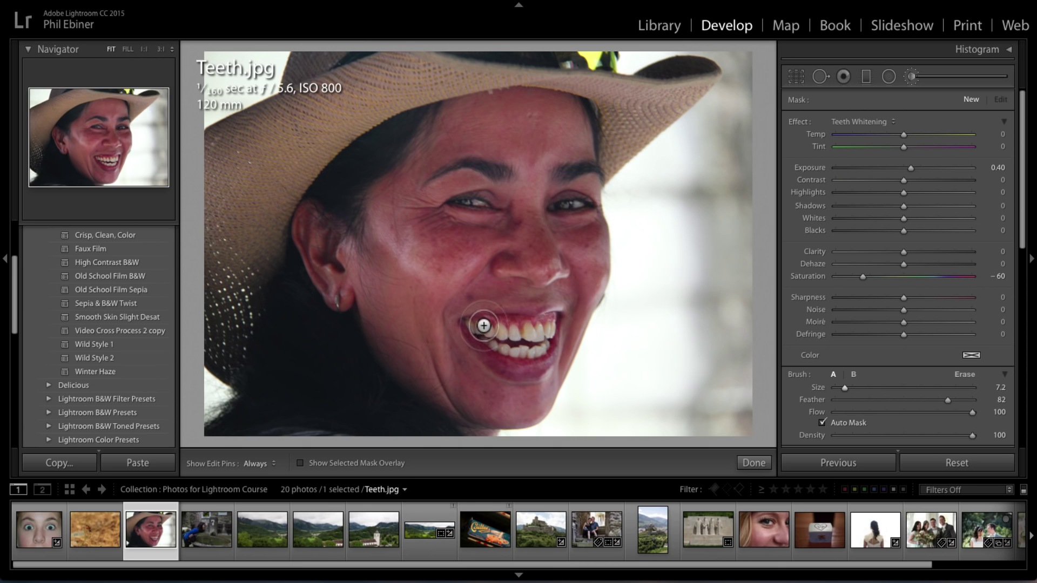
pyautogui.moveTo(486, 324)
pyautogui.mouseDown()
pyautogui.moveTo(553, 327)
pyautogui.moveTo(520, 345)
pyautogui.moveTo(494, 345)
pyautogui.moveTo(466, 324)
pyautogui.moveTo(488, 349)
pyautogui.moveTo(512, 355)
pyautogui.moveTo(538, 351)
pyautogui.moveTo(555, 325)
pyautogui.moveTo(481, 328)
pyautogui.moveTo(534, 347)
pyautogui.moveTo(553, 331)
pyautogui.mouseUp()
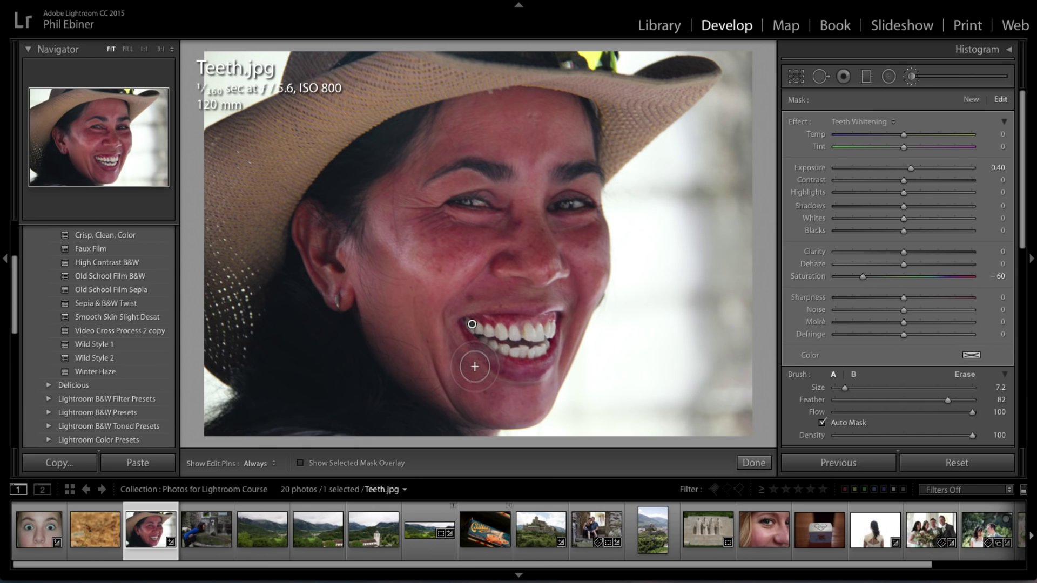
# Erase the whitening from the lips and skin around the teeth with an erase brush of size 8.5.
pyautogui.press('alt')
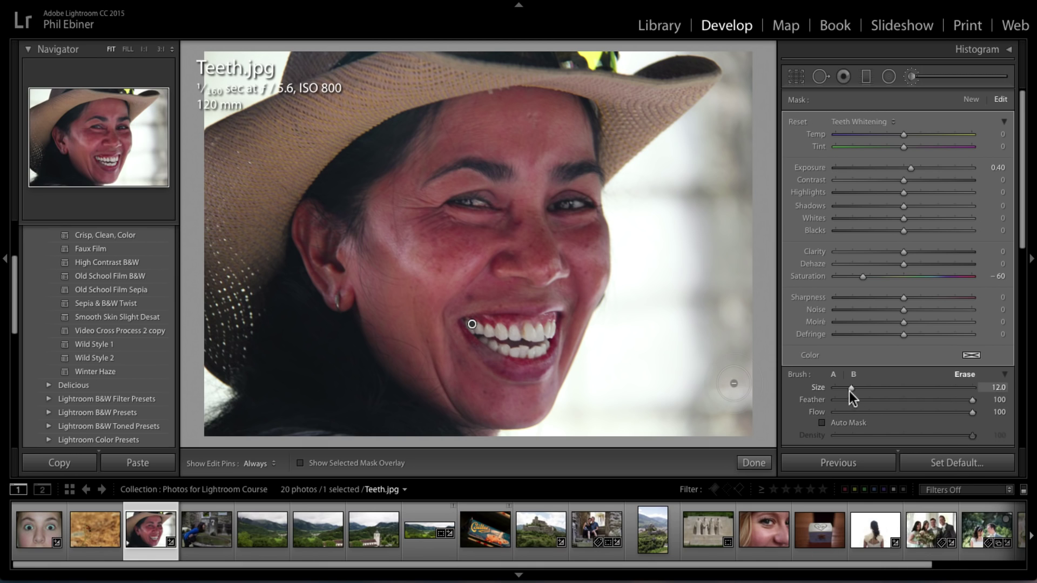
pyautogui.moveTo(847, 388); pyautogui.dragTo(823, 396)
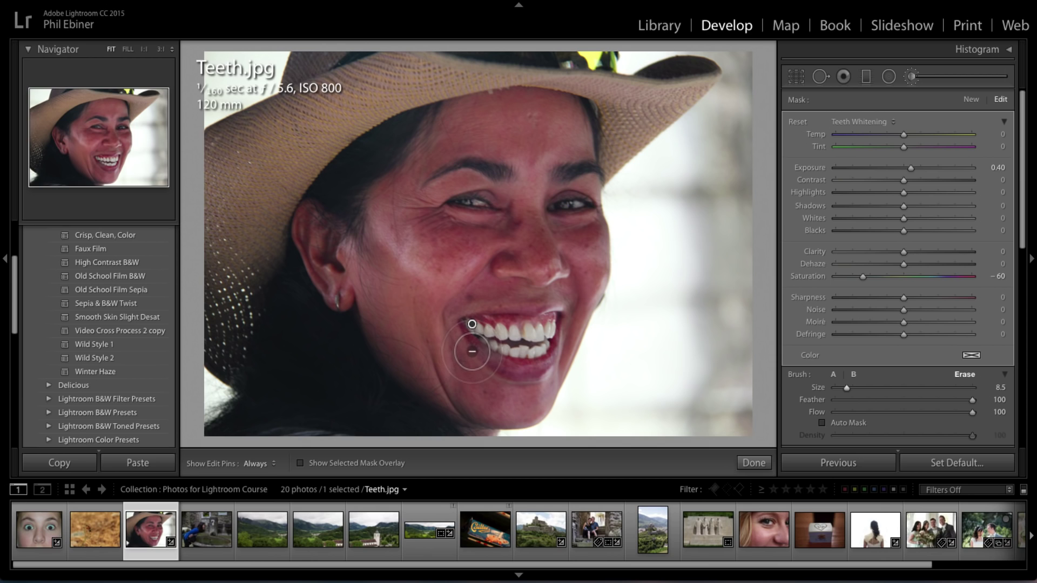
pyautogui.press('h')
pyautogui.moveTo(493, 370)
pyautogui.mouseDown()
pyautogui.moveTo(456, 337)
pyautogui.moveTo(477, 366)
pyautogui.moveTo(509, 381)
pyautogui.moveTo(555, 378)
pyautogui.moveTo(576, 358)
pyautogui.moveTo(580, 281)
pyautogui.moveTo(529, 304)
pyautogui.moveTo(480, 302)
pyautogui.mouseUp()
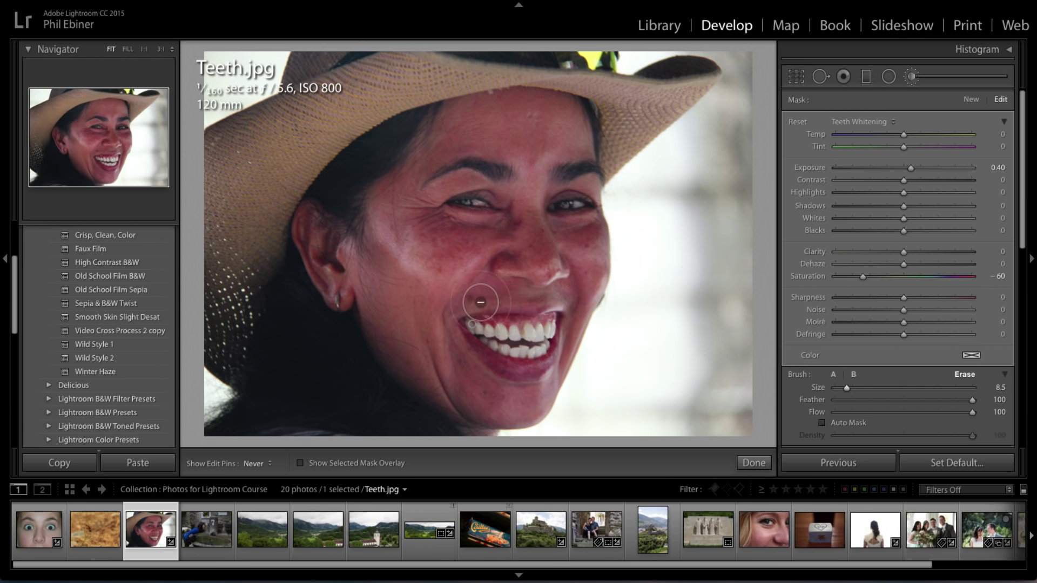
pyautogui.click(759, 465)
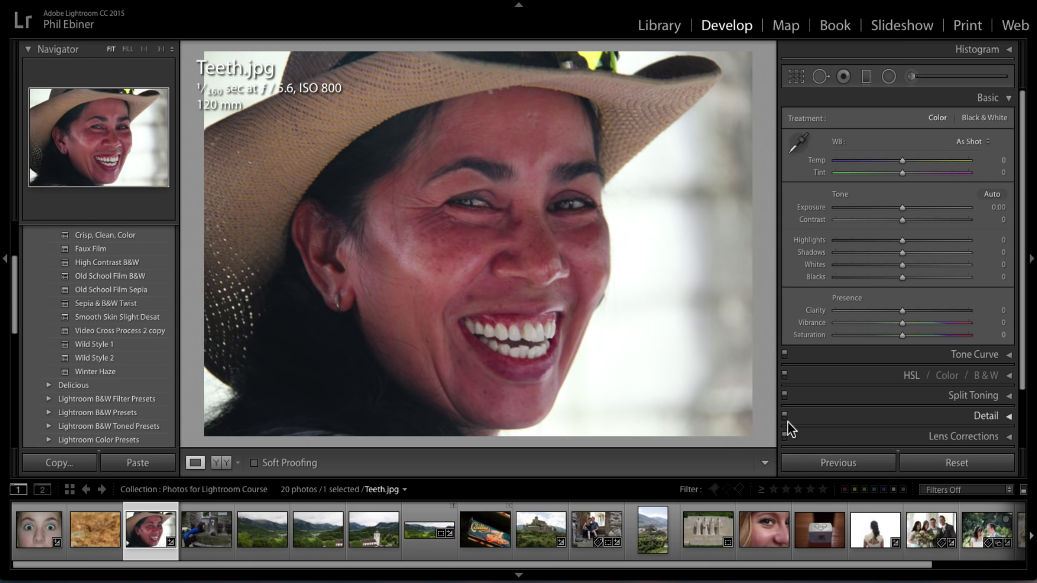
# Reset all develop settings of Teeth.jpg to compare with the unedited photo.
pyautogui.click(951, 464)
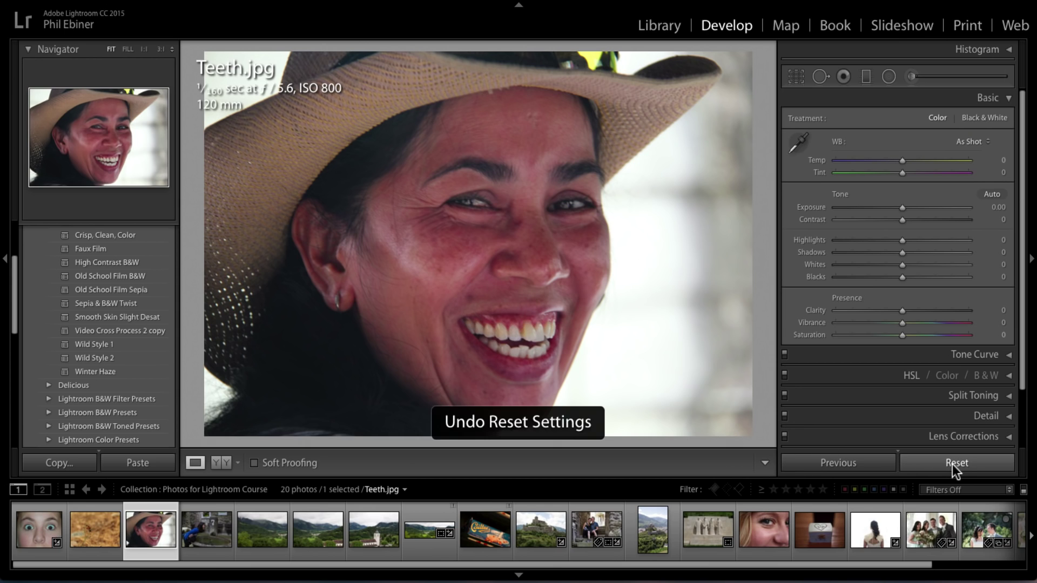
pyautogui.click(952, 465)
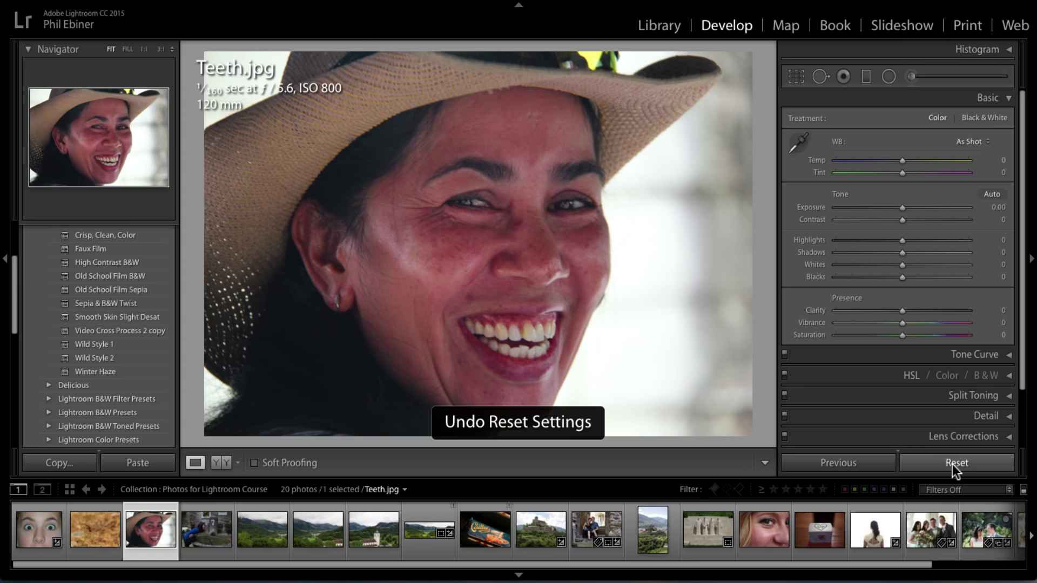
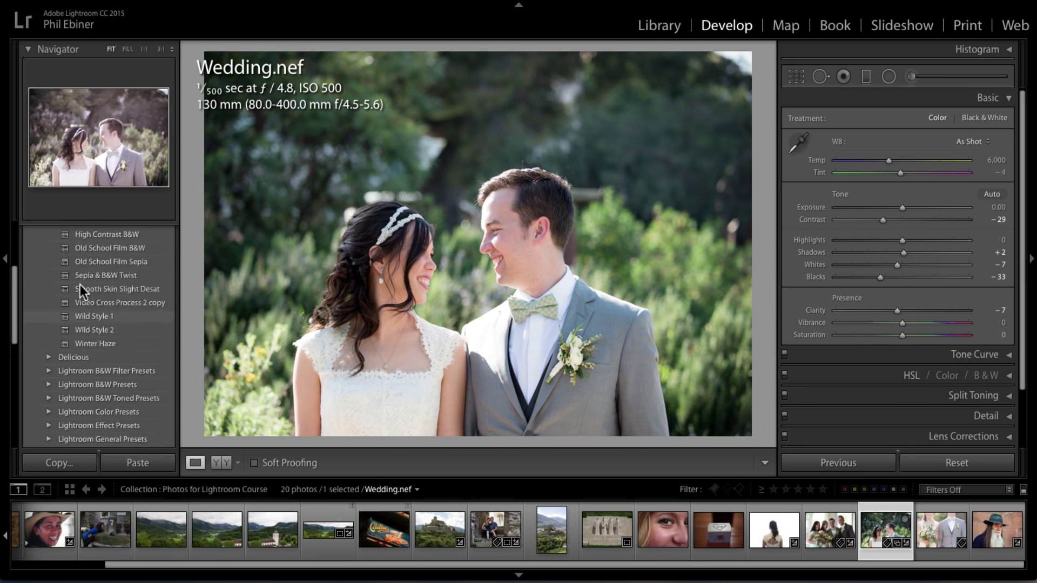
# Look through the preset groups, including Lightroom Effect Presets, and apply Video Cross Process 2 copy from Cole's Free Presets to Wedding.nef.
pyautogui.click(54, 230)
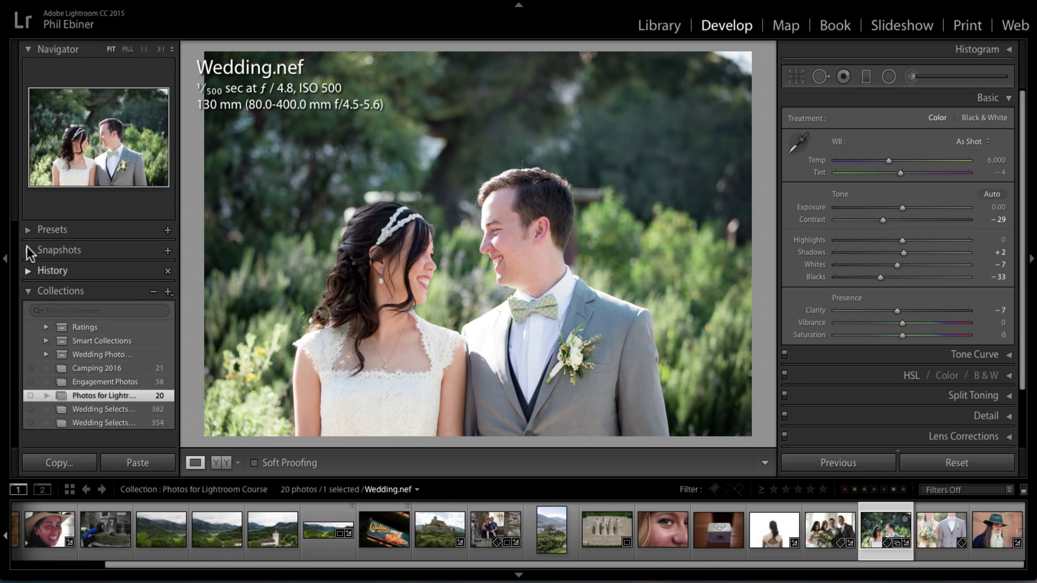
pyautogui.click(33, 230)
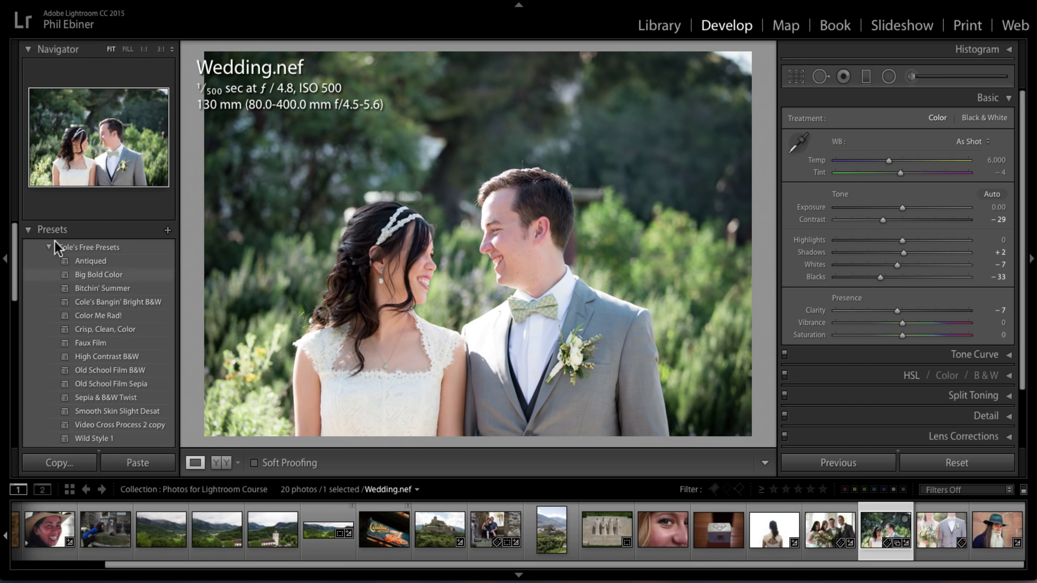
pyautogui.click(49, 247)
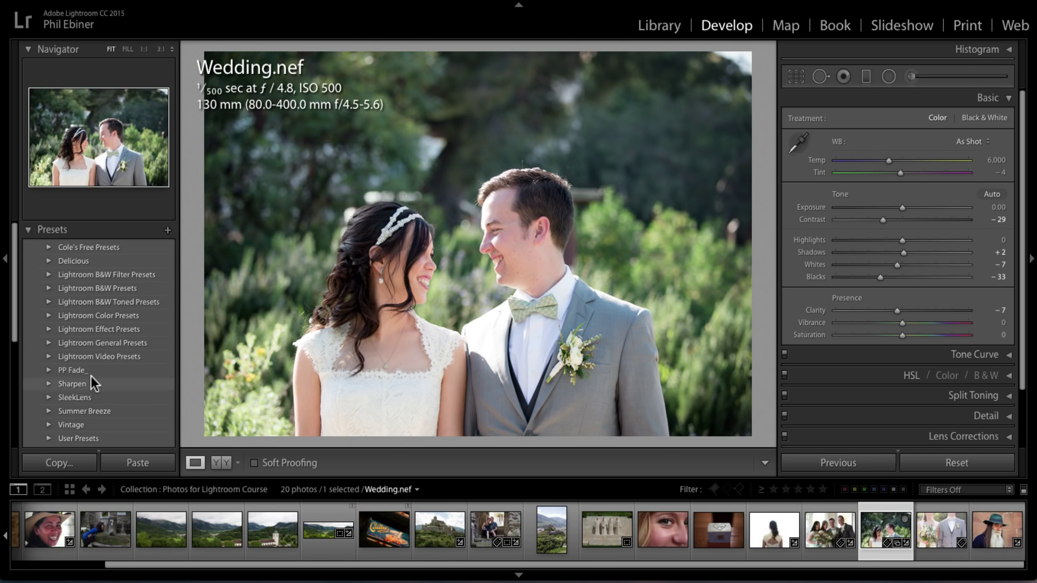
pyautogui.click(49, 328)
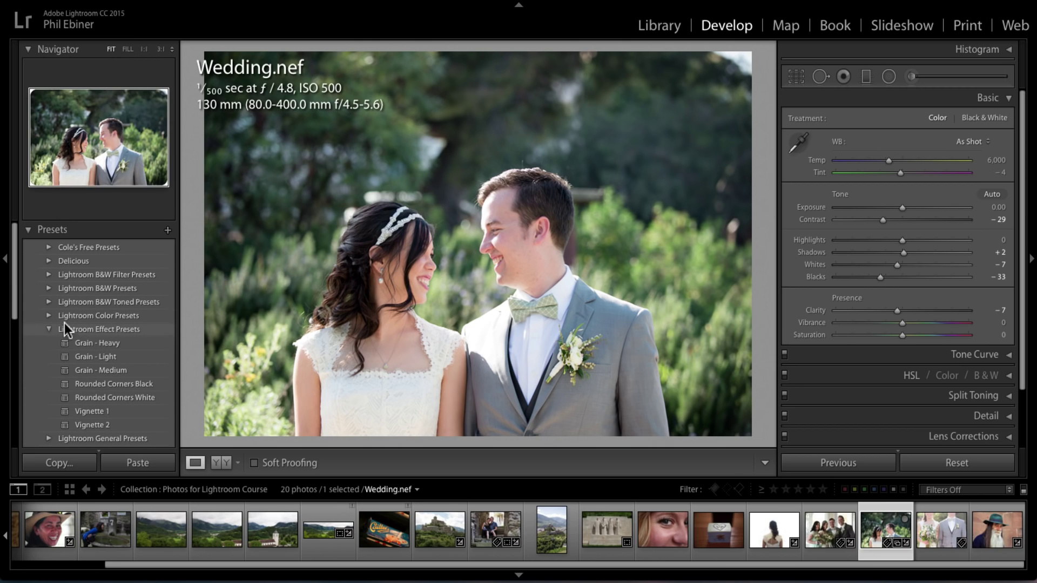
pyautogui.click(49, 327)
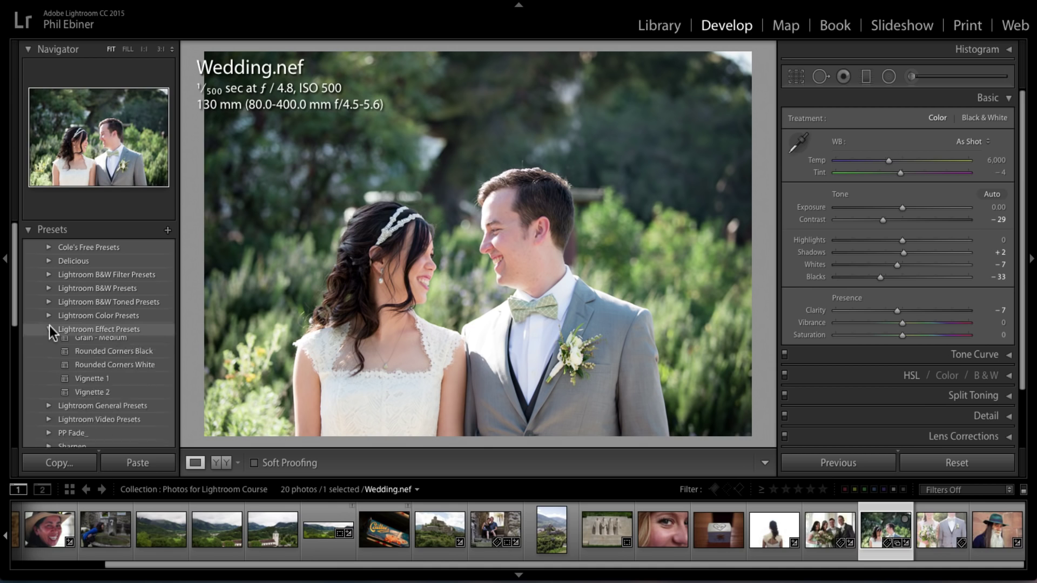
pyautogui.click(49, 247)
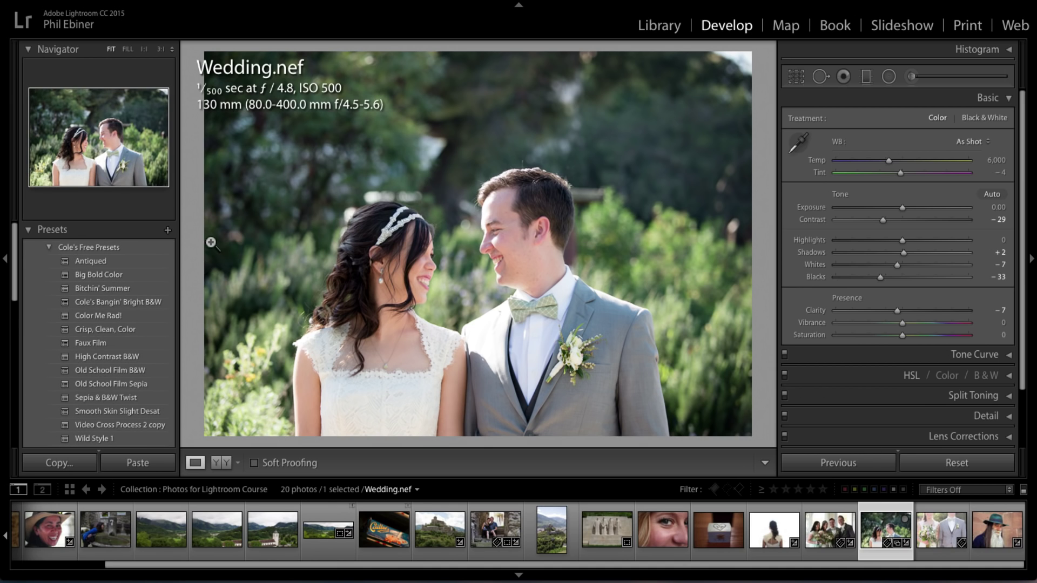
pyautogui.scroll(-1, 89, 329)
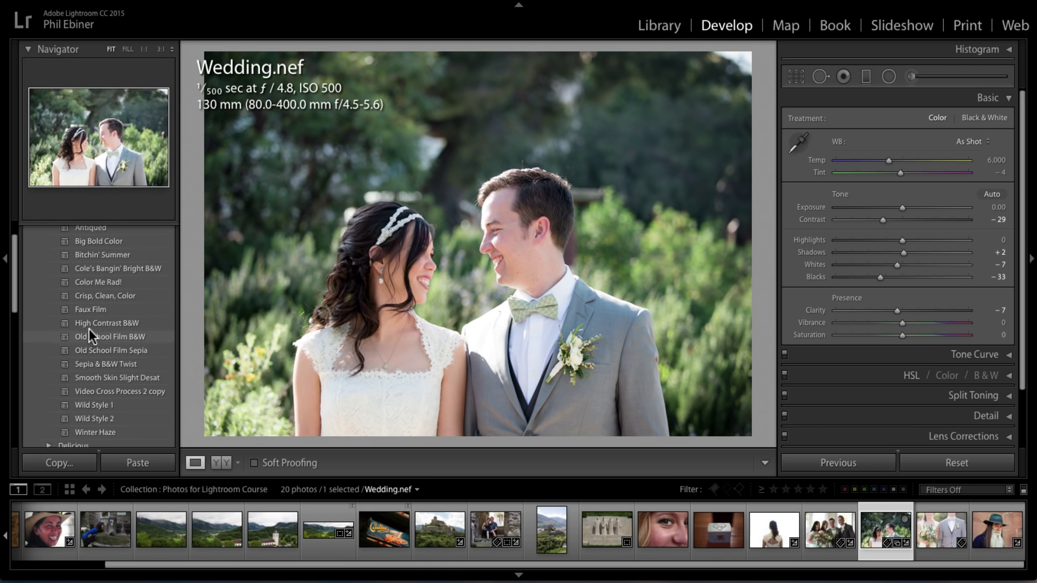
pyautogui.click(116, 392)
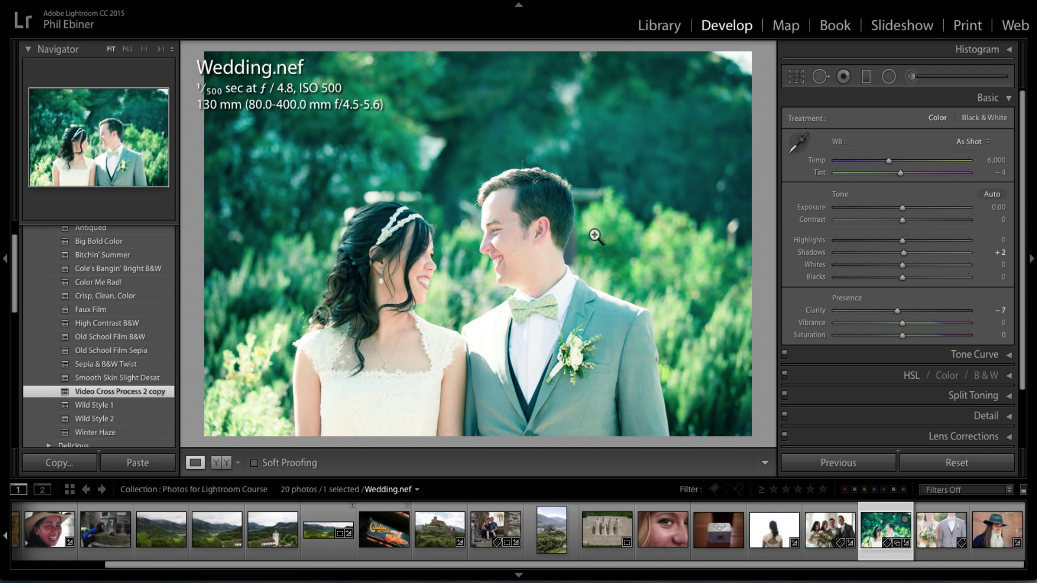
# Apply the Video Cross Process 2 copy preset to Wedding 2.nef and set its Exposure to −1.05.
pyautogui.press('Right')
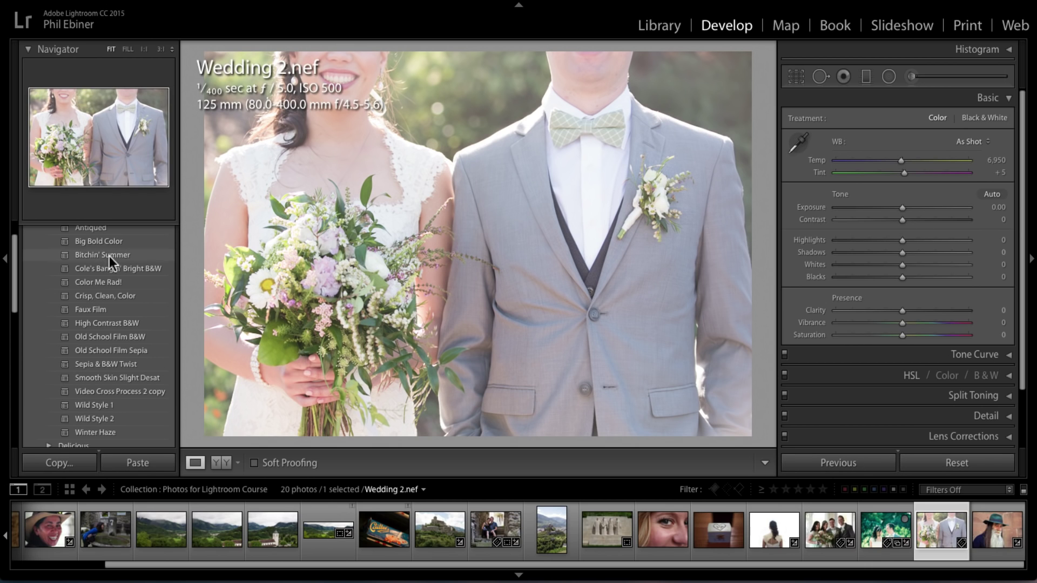
pyautogui.click(118, 391)
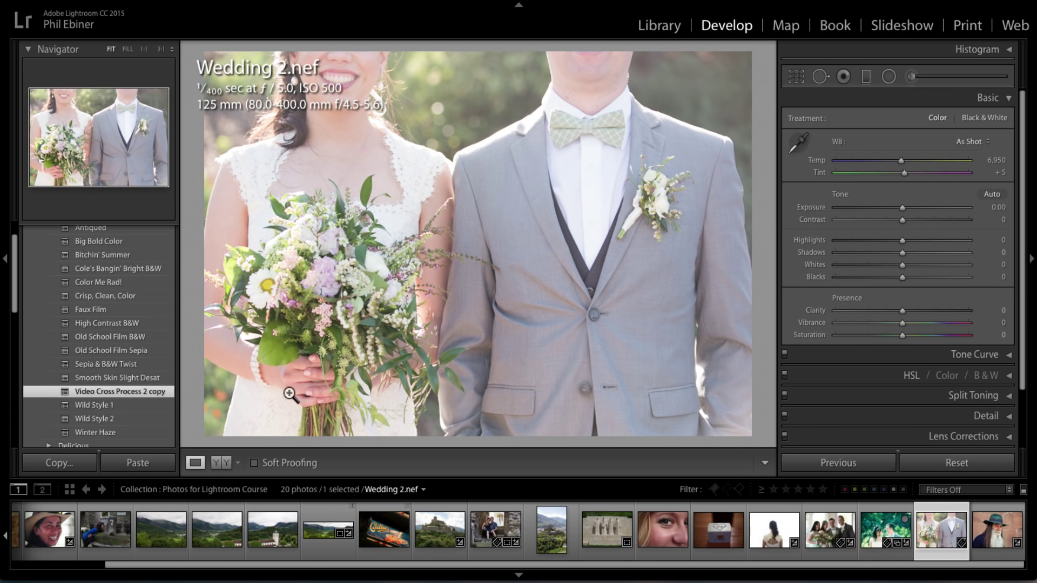
pyautogui.moveTo(903, 203); pyautogui.dragTo(889, 205)
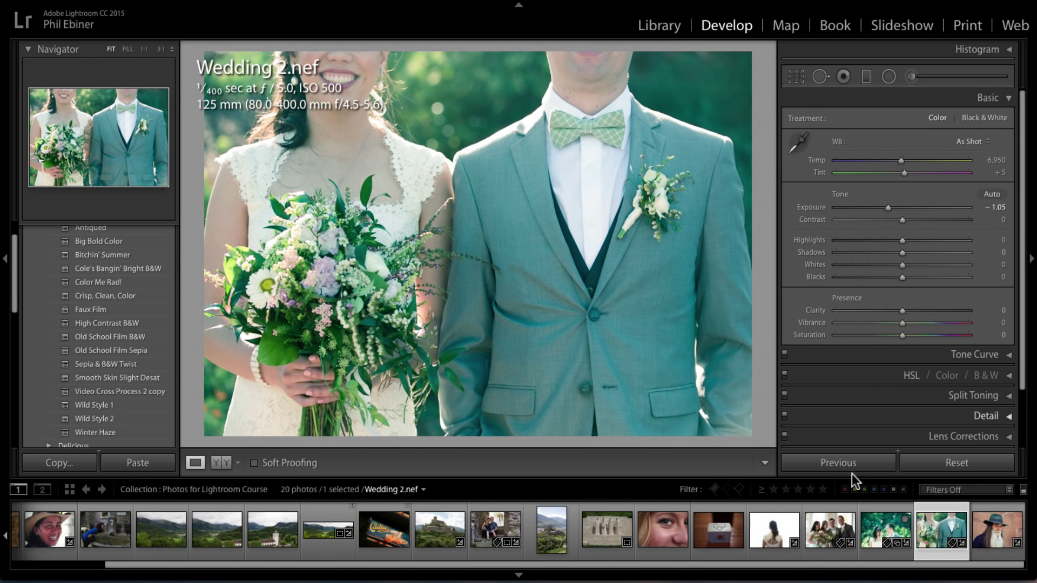
# Set Exposure to −0.35 on Wedding.nef and Whites to −26 on Wedding 2.nef.
pyautogui.click(885, 528)
pyautogui.moveTo(902, 205); pyautogui.dragTo(896, 205)
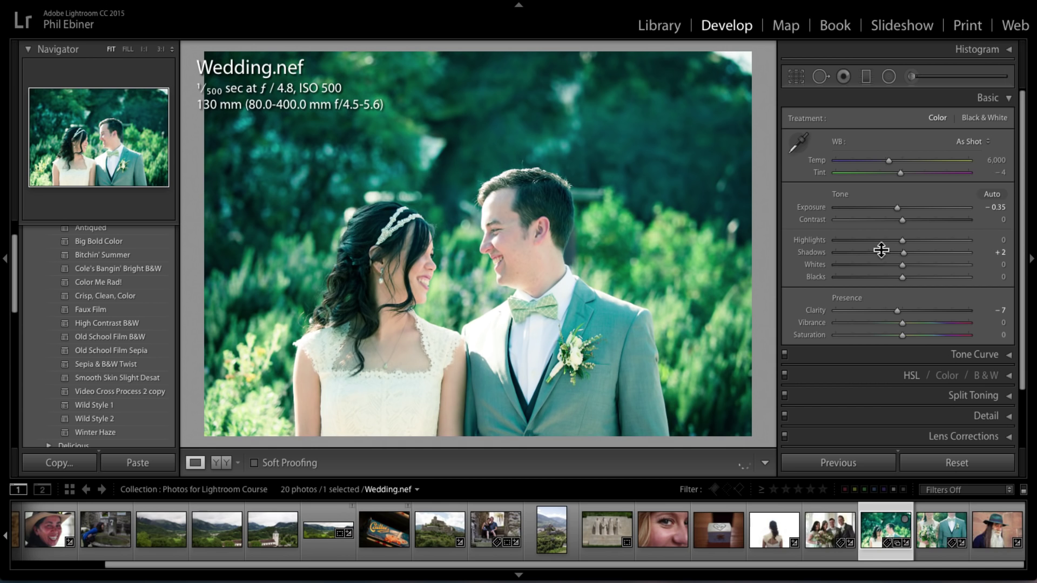
pyautogui.click(940, 528)
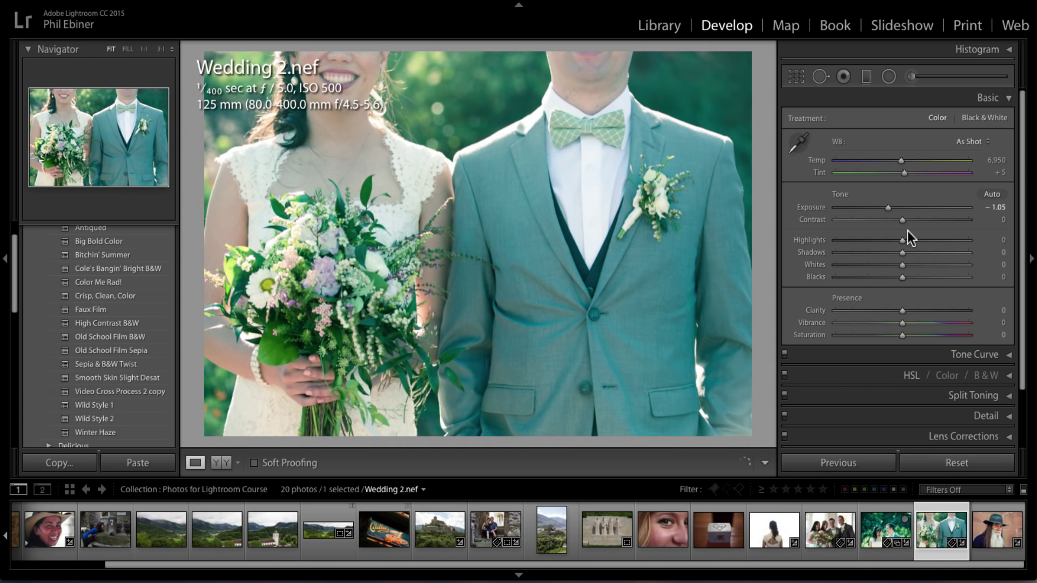
pyautogui.click(883, 265)
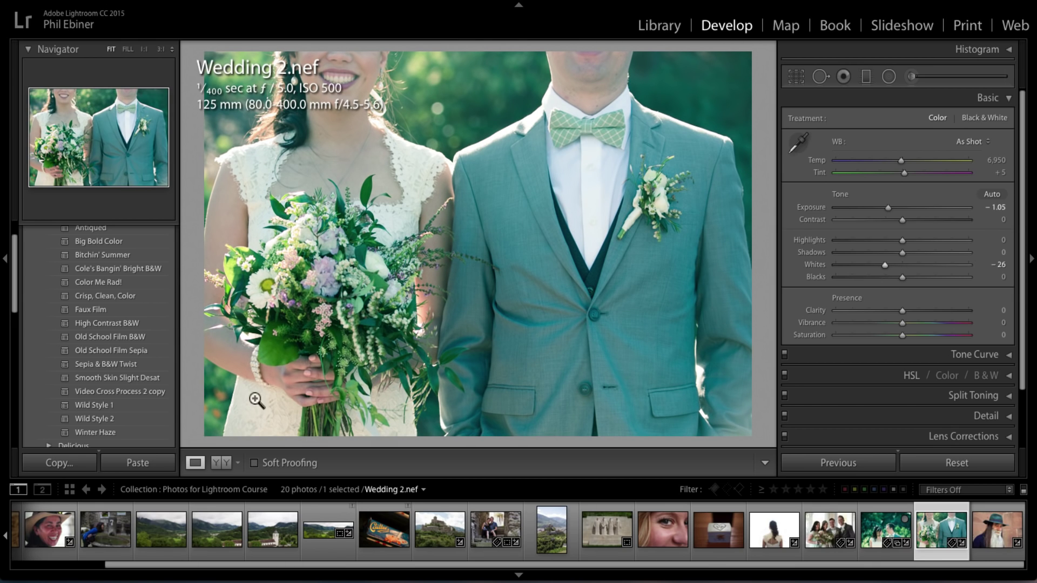
pyautogui.scroll(-1, 148, 377)
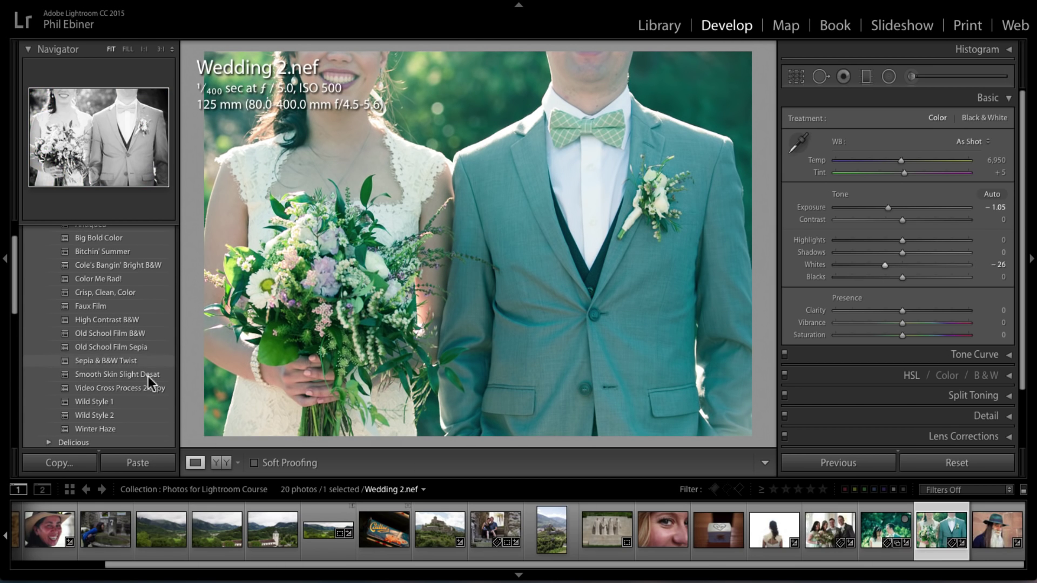
pyautogui.scroll(-3, 103, 292)
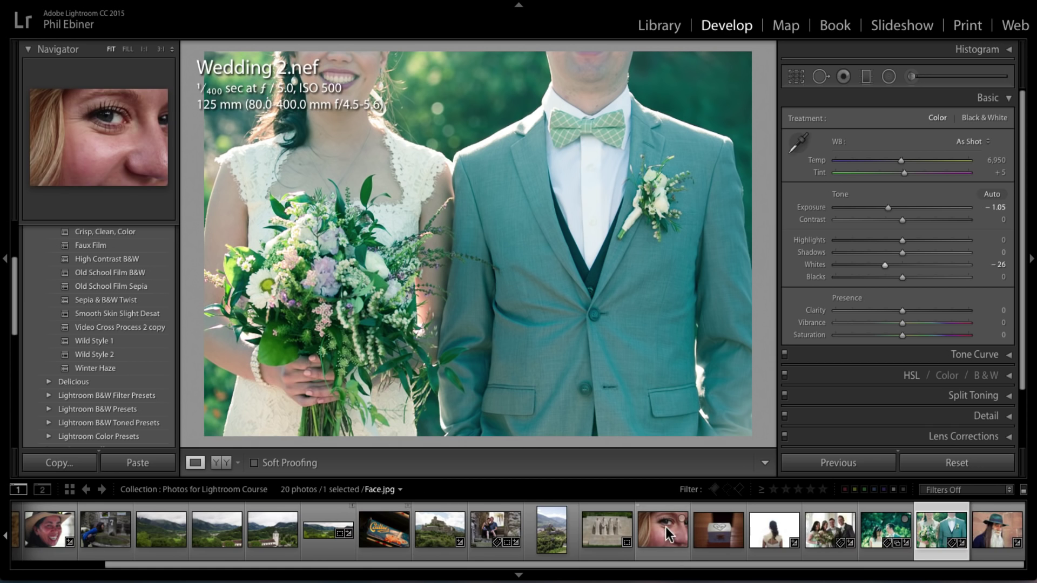
# Prepare a Graduated Filter on Sion.CR2 with Exposure and Saturation reset to 0 and the selected mask overlay shown.
pyautogui.click(443, 534)
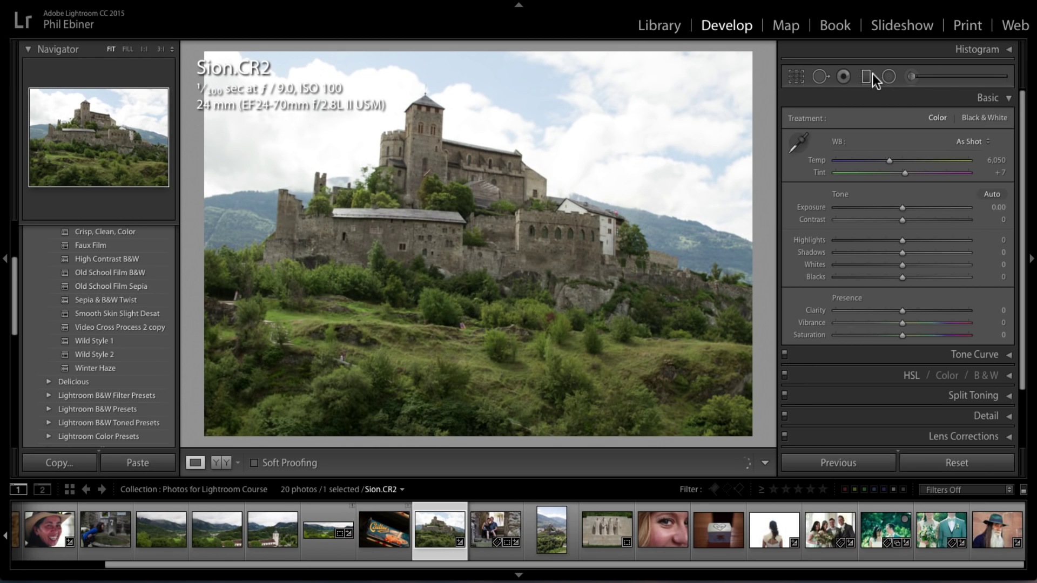
pyautogui.click(868, 76)
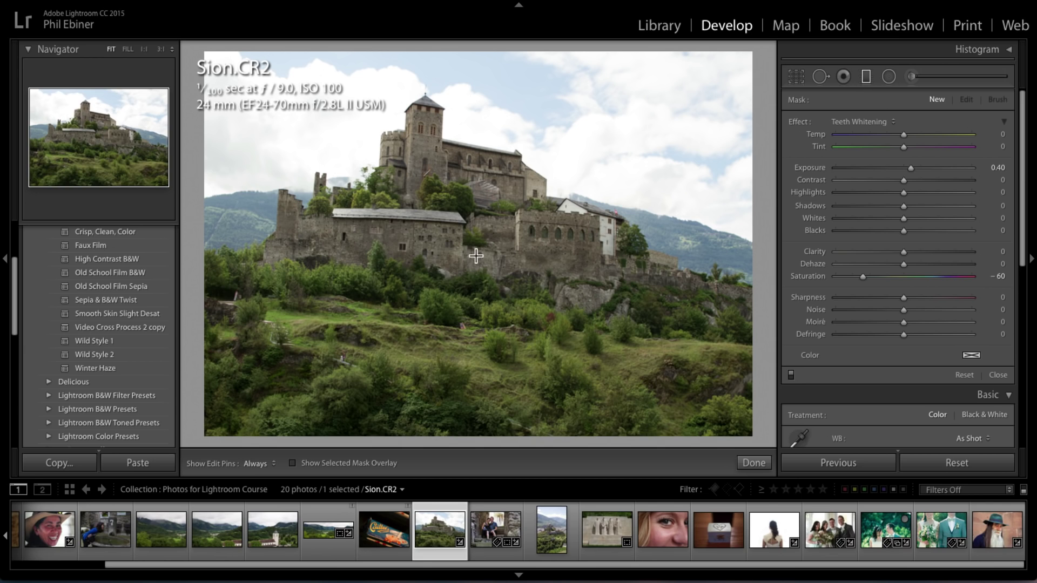
pyautogui.doubleClick(813, 278)
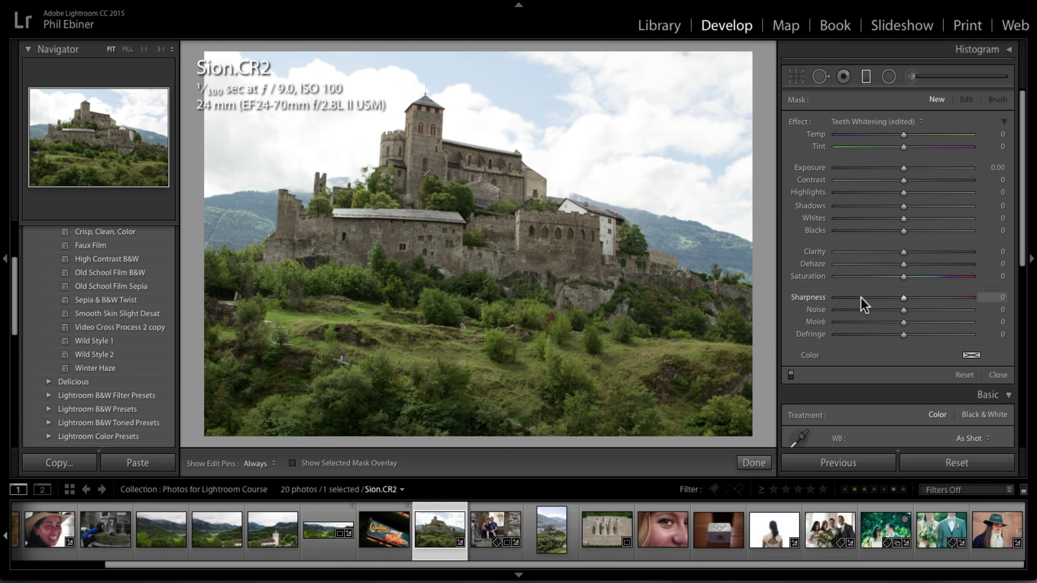
pyautogui.click(291, 463)
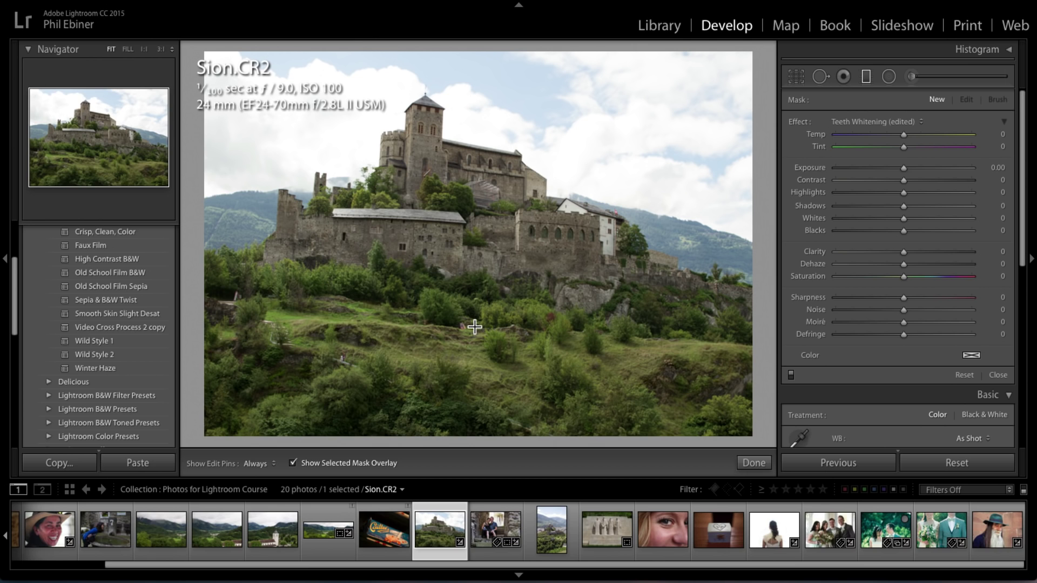
# Draw a graduated filter covering the hillside below the castle and narrow its transition zone around the castle's base.
pyautogui.moveTo(475, 327); pyautogui.dragTo(472, 180)
pyautogui.moveTo(472, 254); pyautogui.dragTo(468, 269)
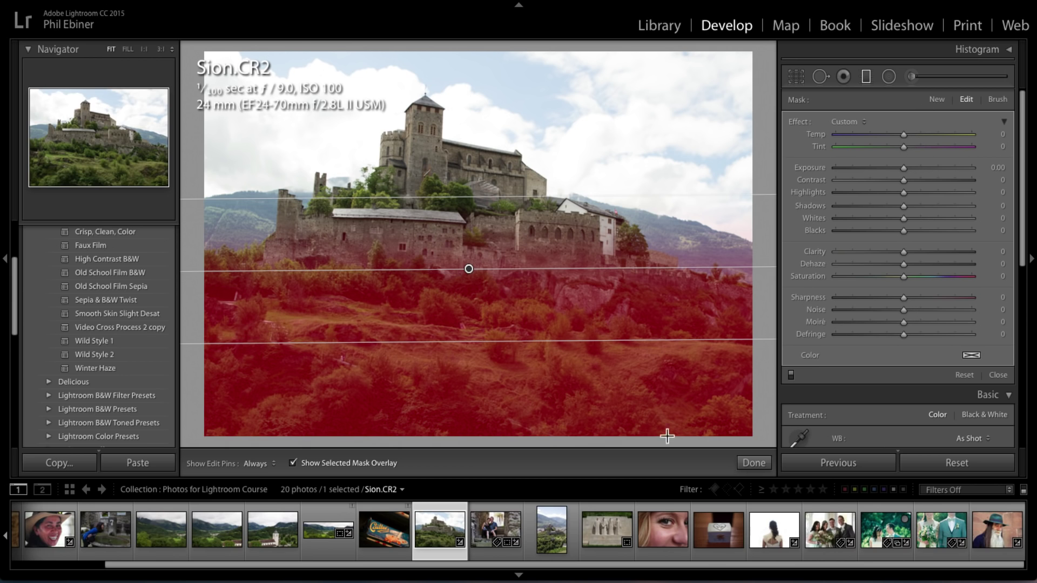
pyautogui.moveTo(520, 197); pyautogui.dragTo(524, 252)
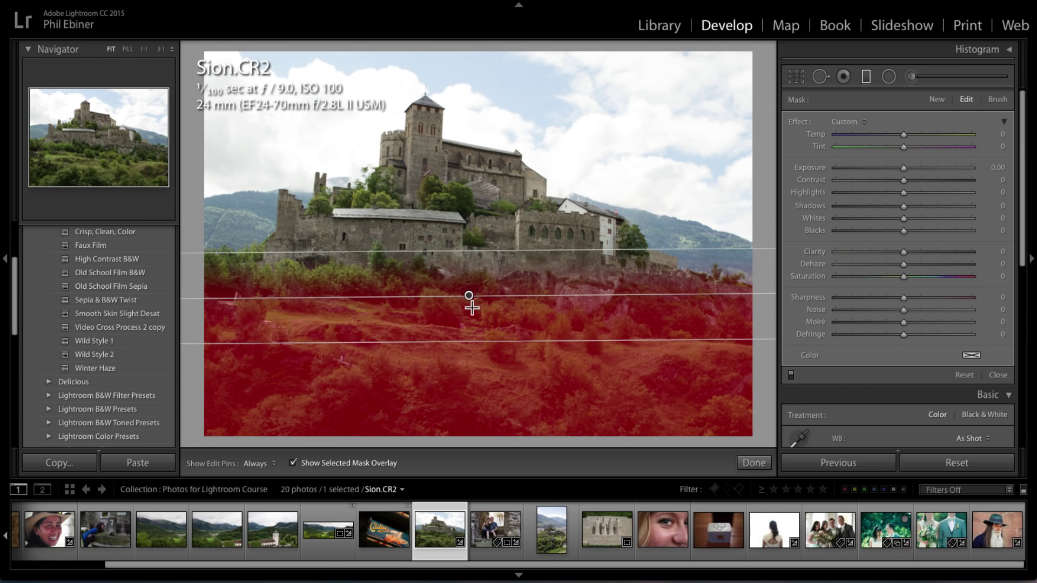
pyautogui.moveTo(468, 295); pyautogui.dragTo(467, 270)
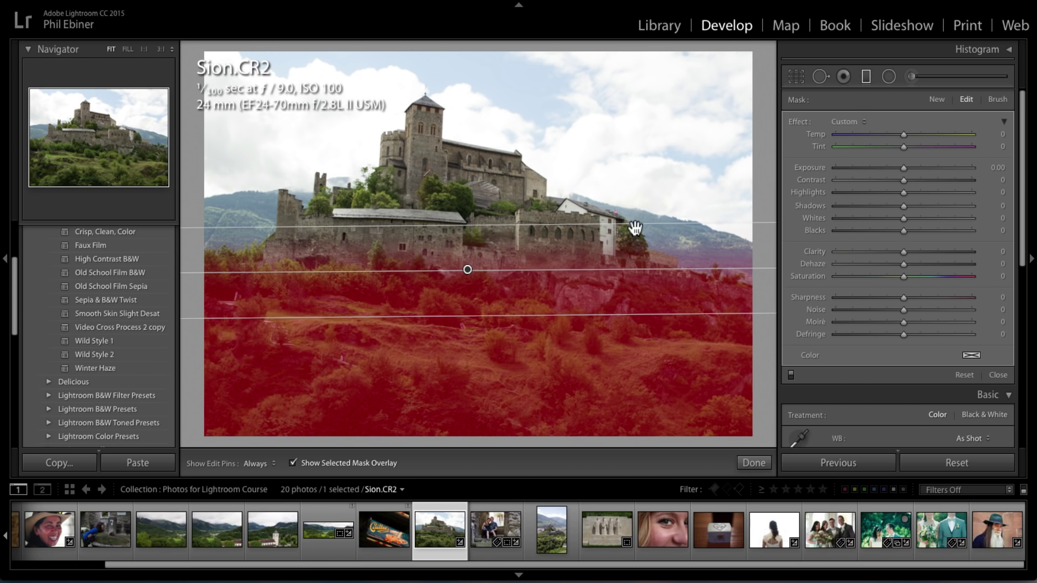
# Level the graduated filter, fine-tune its position at the castle's base and hide the mask overlay.
pyautogui.moveTo(646, 270); pyautogui.dragTo(652, 270)
pyautogui.moveTo(468, 270)
pyautogui.mouseDown()
pyautogui.moveTo(474, 229)
pyautogui.moveTo(472, 281)
pyautogui.moveTo(473, 264)
pyautogui.mouseUp()
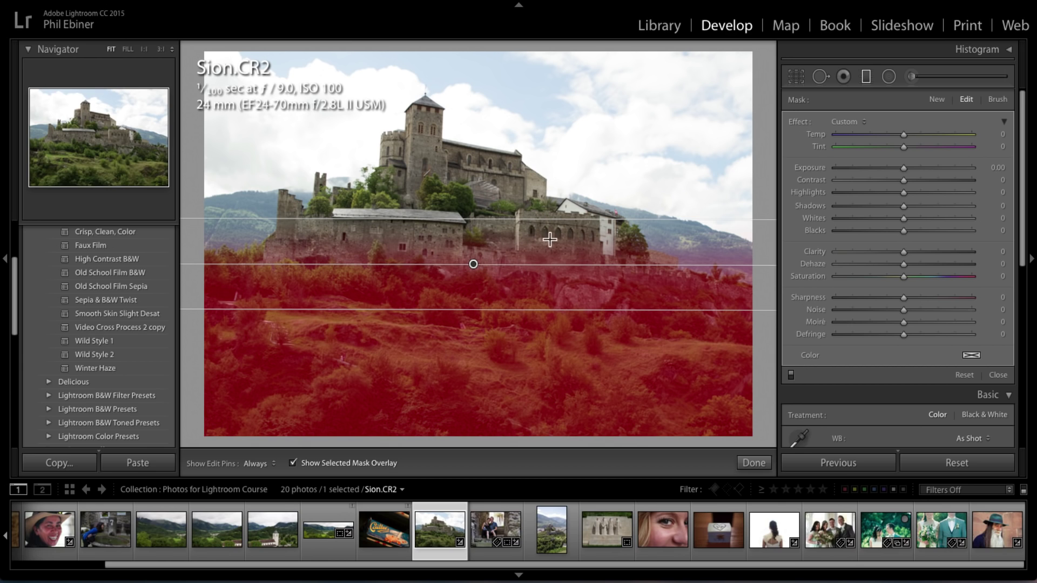
pyautogui.click(293, 464)
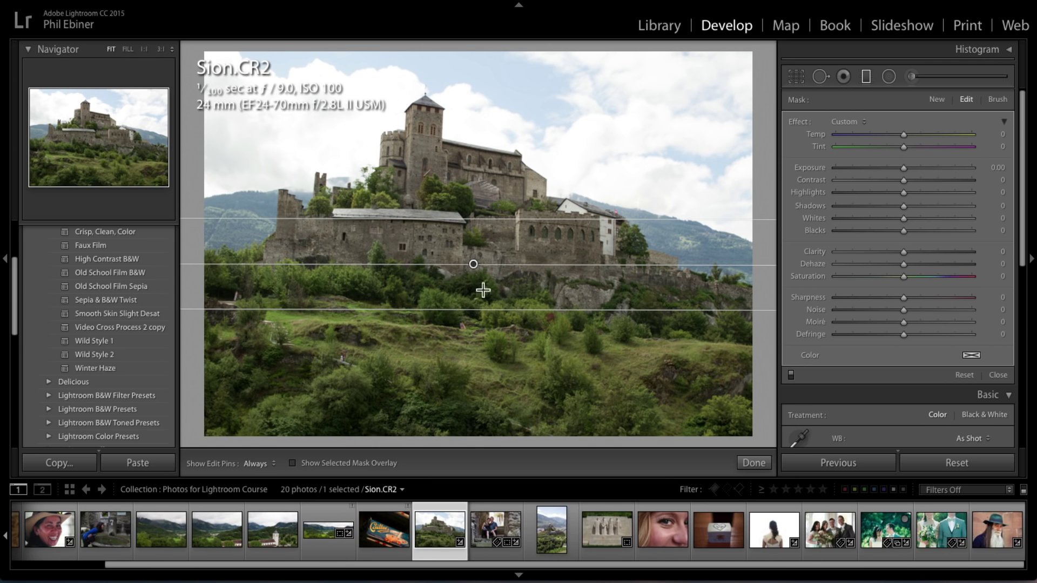
pyautogui.moveTo(473, 264); pyautogui.dragTo(473, 267)
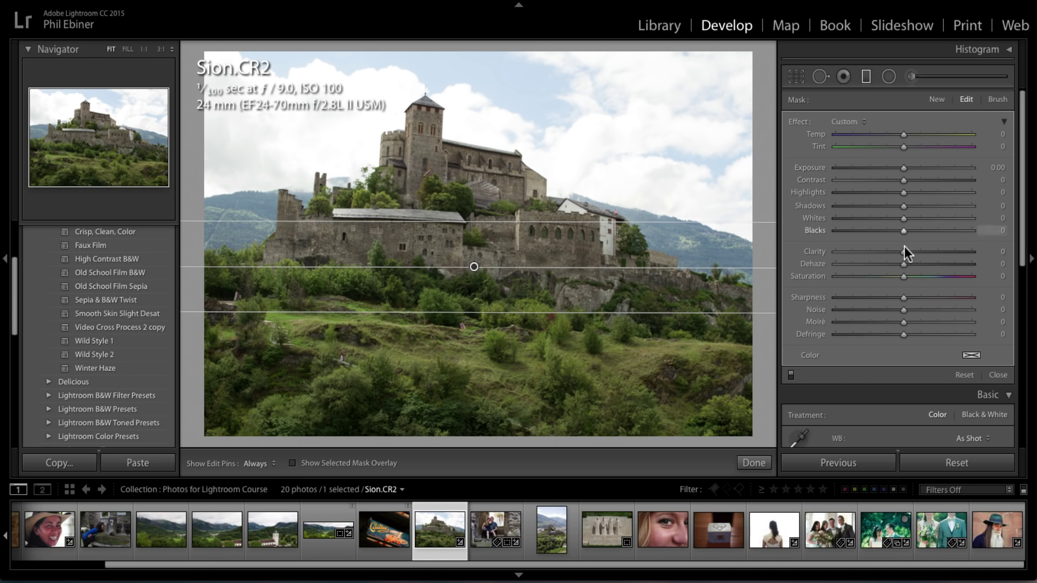
# Give the graduated filter Saturation 51, Clarity 8 and a greener Tint of −45, and finish the filter.
pyautogui.moveTo(901, 276); pyautogui.dragTo(908, 249)
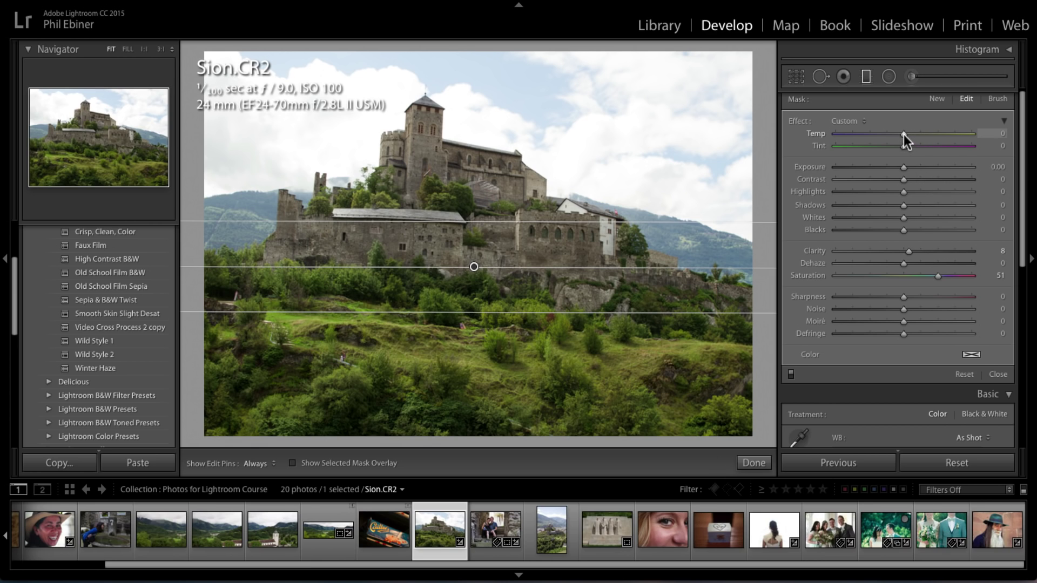
pyautogui.moveTo(902, 145); pyautogui.dragTo(890, 145)
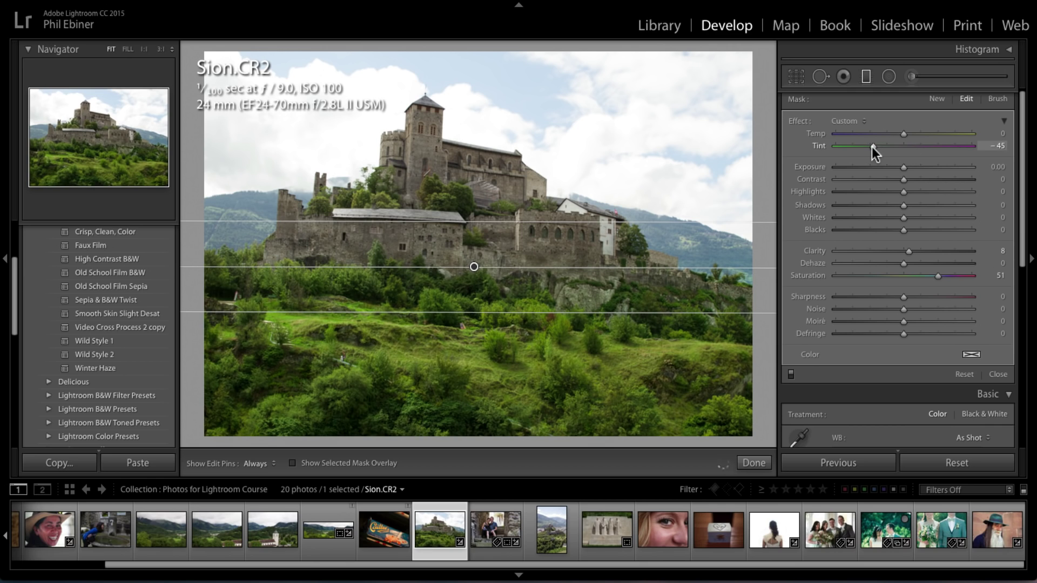
pyautogui.moveTo(871, 147); pyautogui.dragTo(893, 135)
pyautogui.click(765, 463)
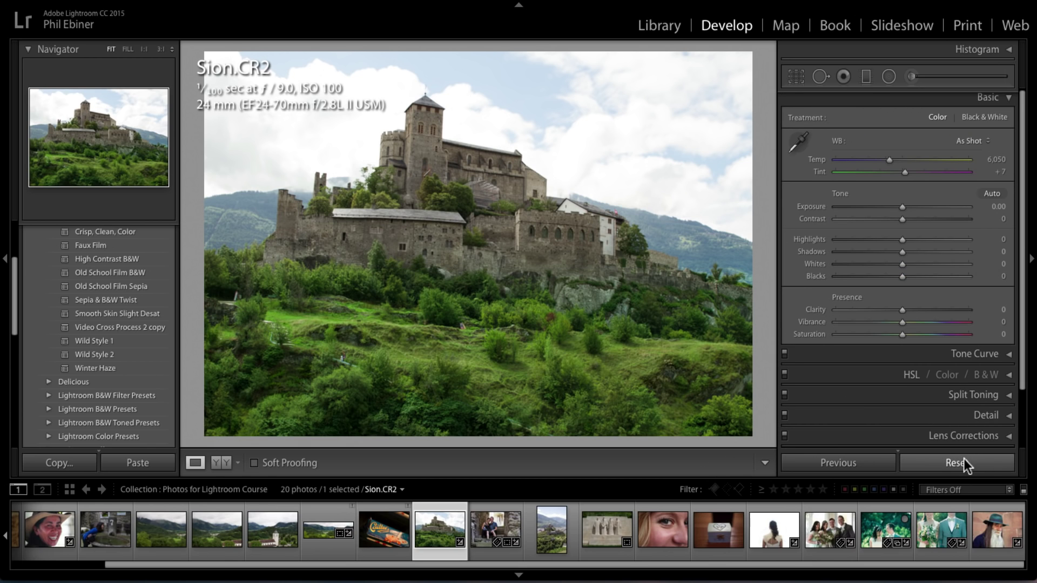
# Compare Sion.CR2 before and after in the side-by-side, split and top/bottom layouts, and return to the single-image view.
pyautogui.click(222, 465)
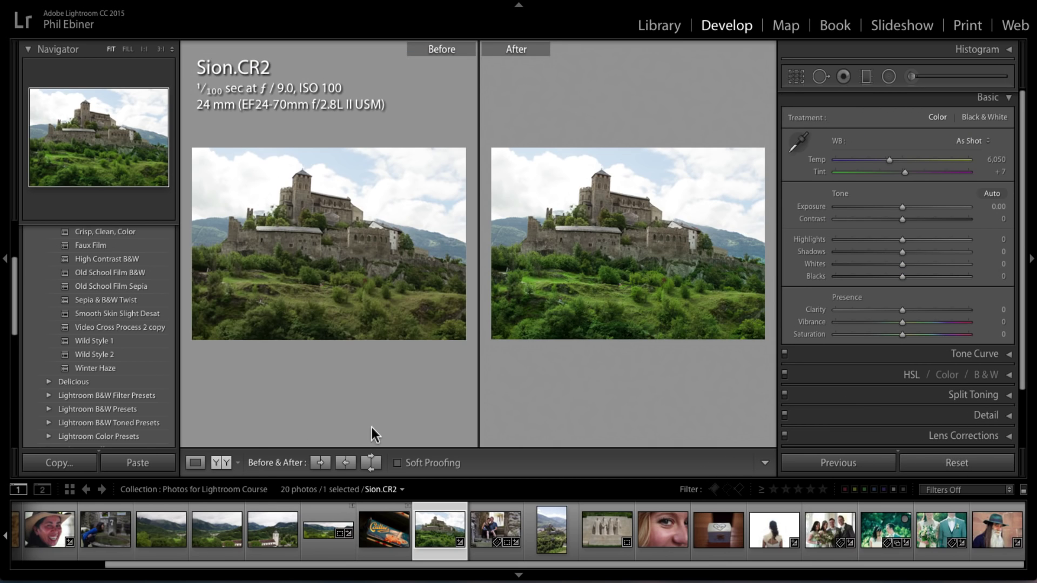
pyautogui.click(216, 463)
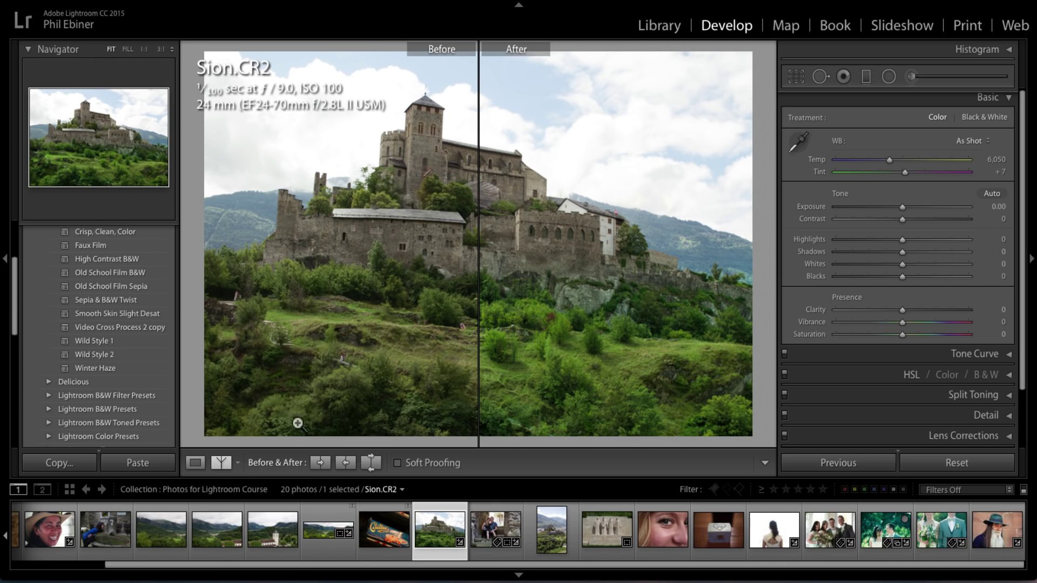
pyautogui.click(221, 463)
pyautogui.click(221, 462)
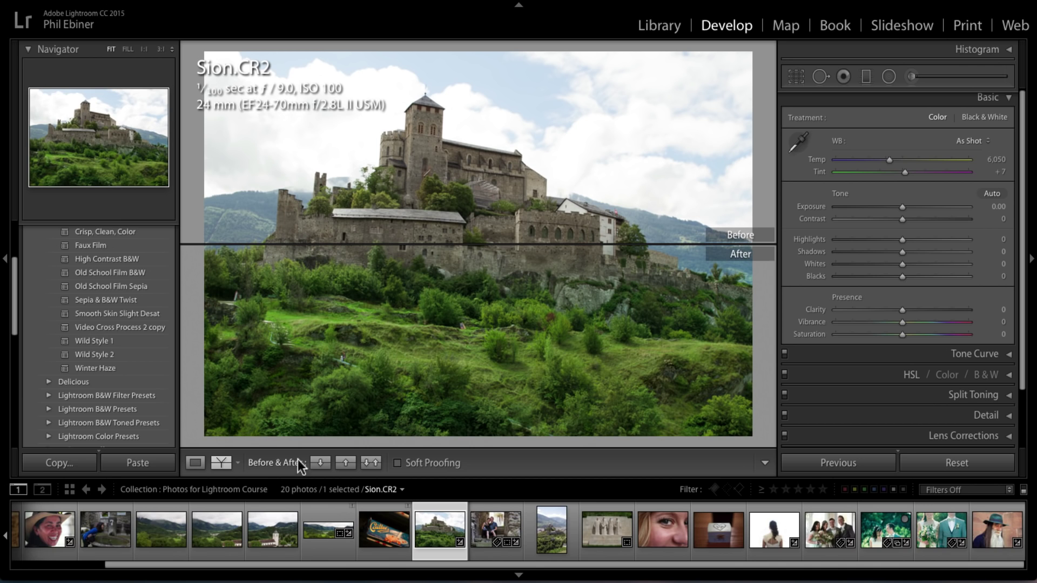
pyautogui.click(220, 462)
pyautogui.click(195, 462)
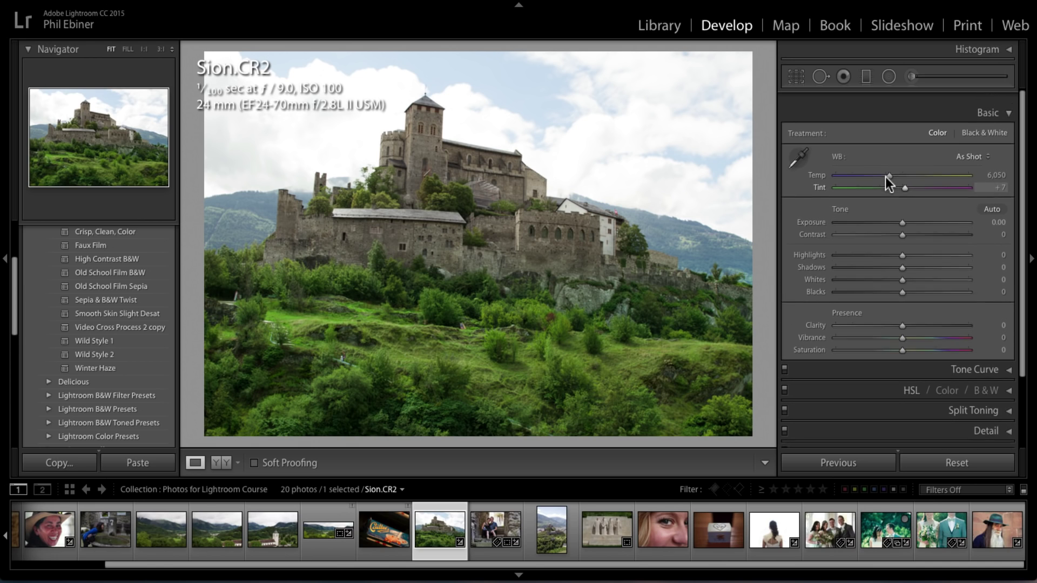
# Collapse the Basic settings, view the edited castle photo in the Library module and return to Develop.
pyautogui.click(1009, 98)
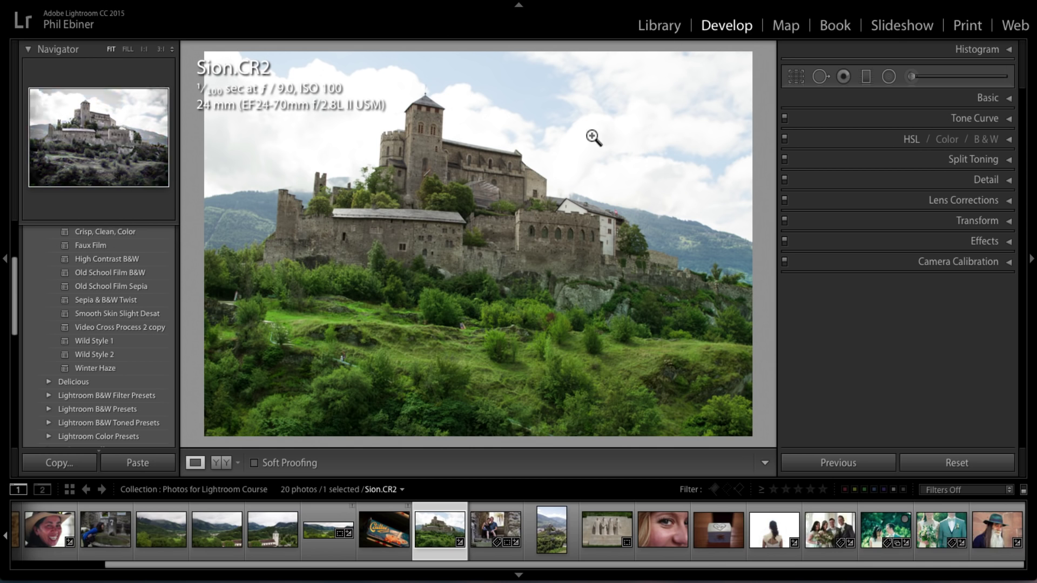
pyautogui.click(657, 24)
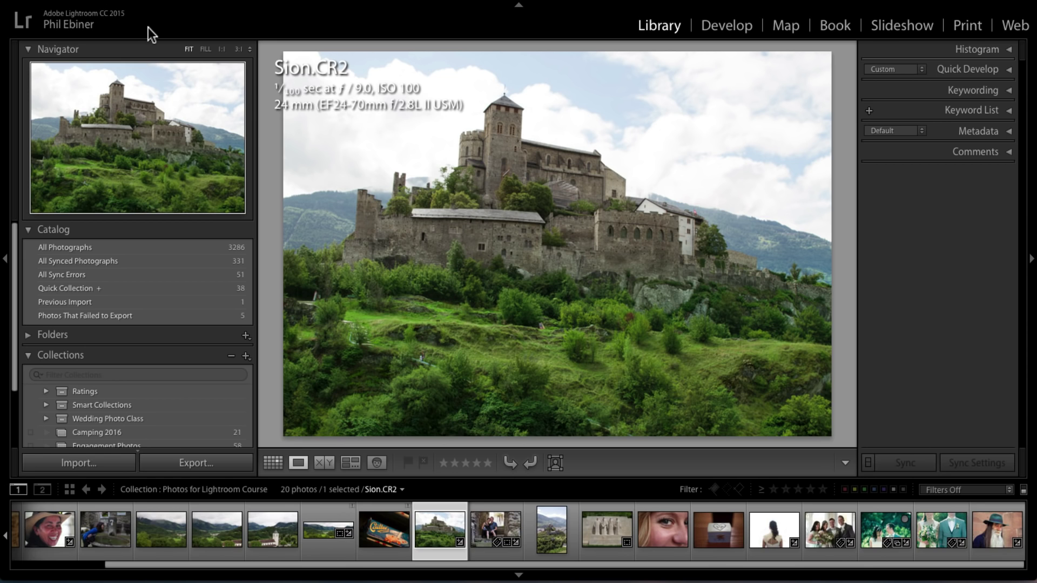
pyautogui.click(737, 25)
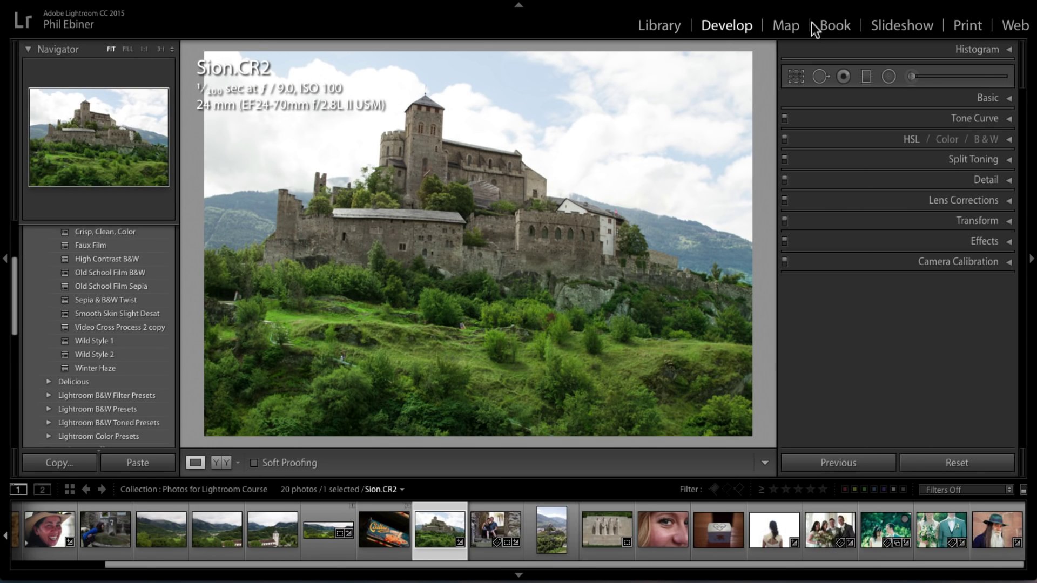